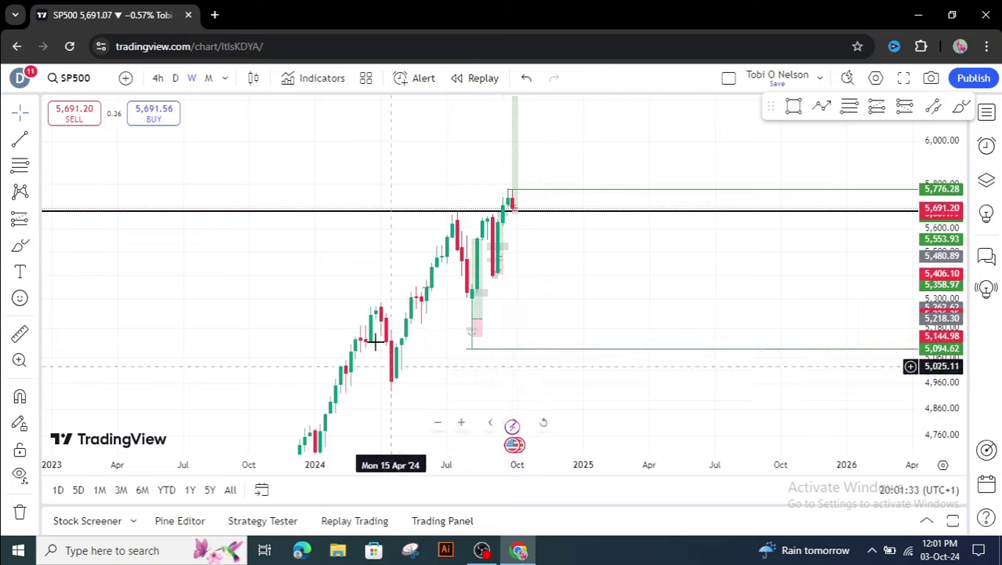
Handwrite the letters "FA" with the Brush in the empty chart area beside the 2024 candles and dismiss the advertisement
click(21, 246)
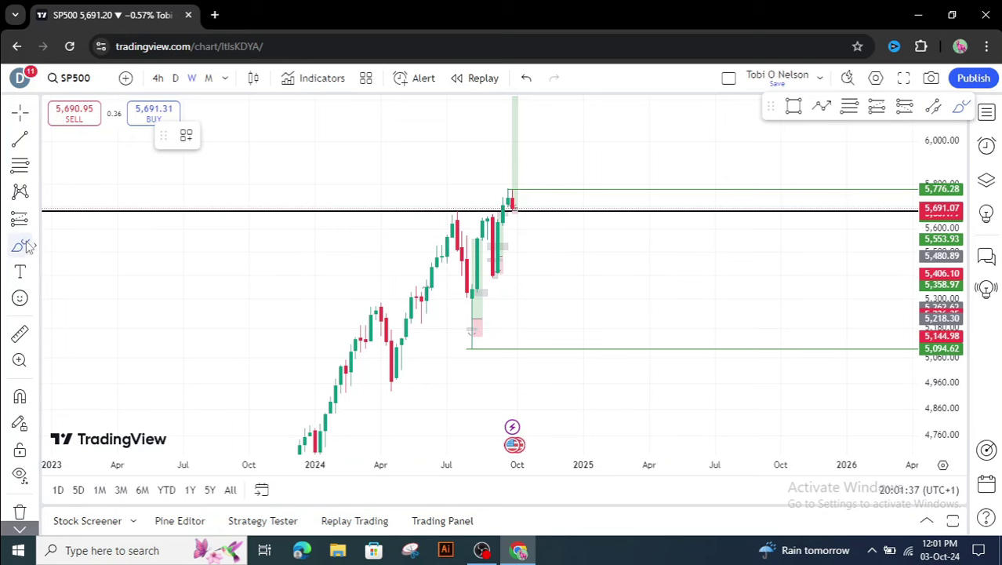
click(30, 246)
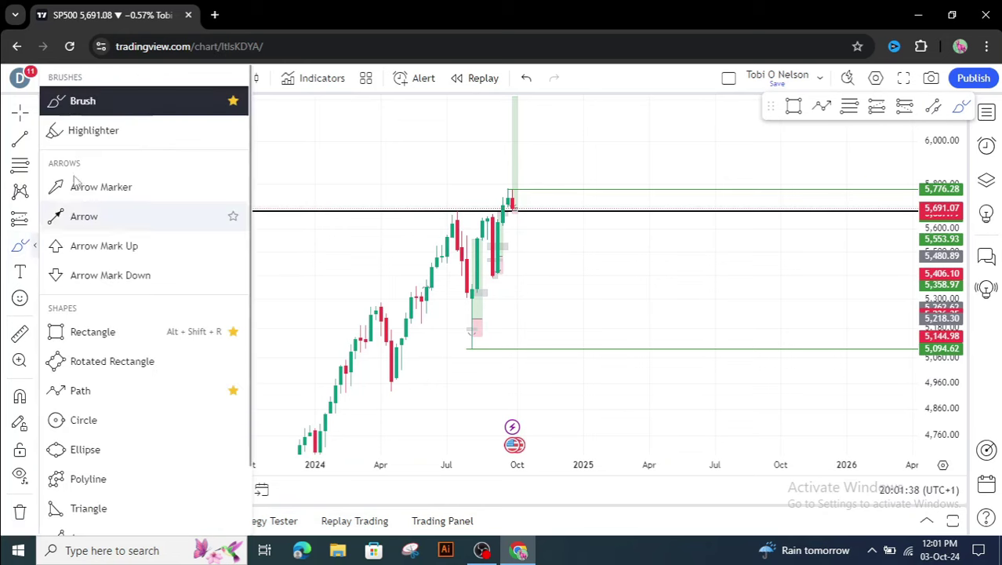
click(84, 109)
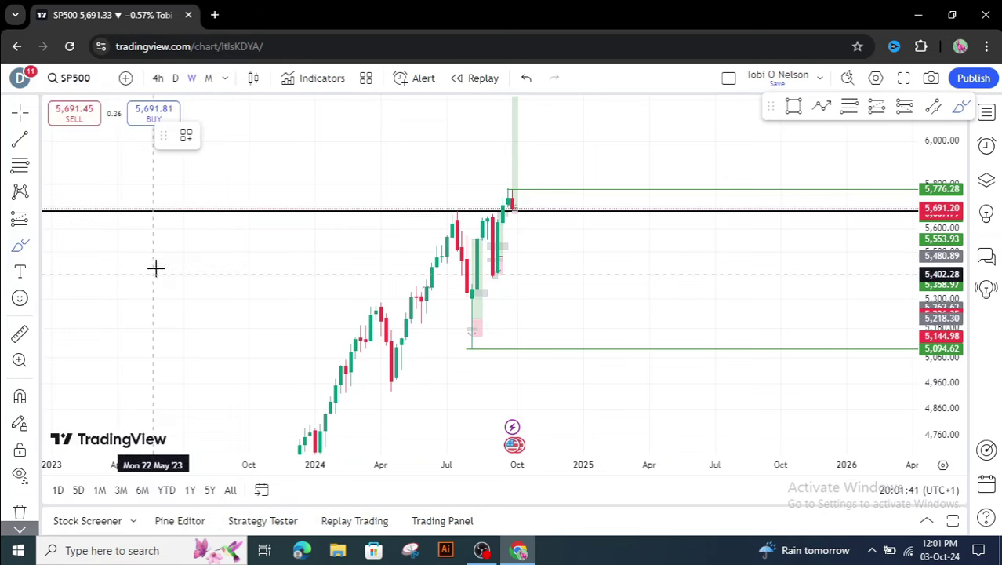
mouse_move(156, 259)
mouse_down()
mouse_move(133, 318)
mouse_move(159, 295)
mouse_up()
mouse_move(177, 334)
mouse_down()
mouse_move(206, 283)
mouse_move(217, 333)
mouse_up()
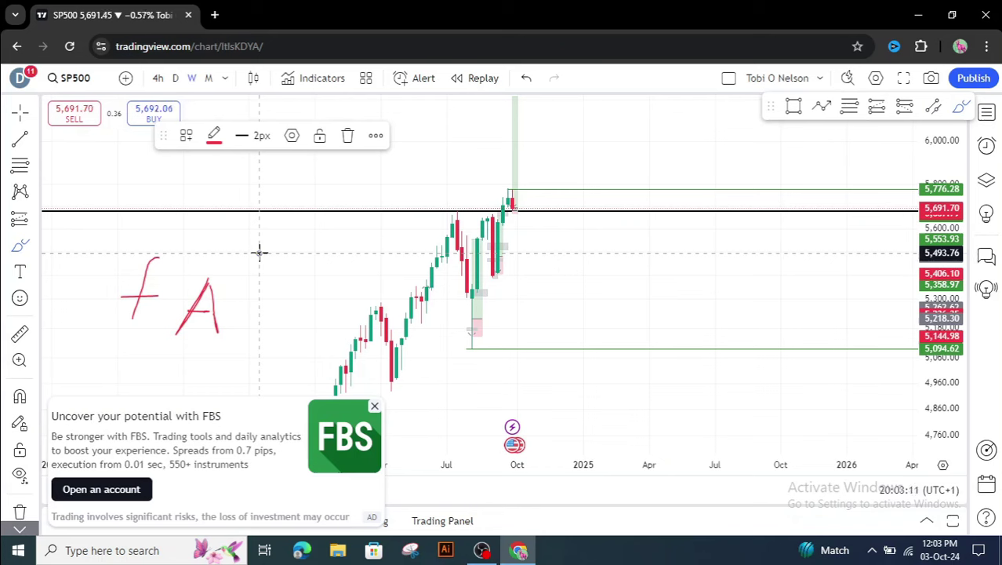
click(374, 408)
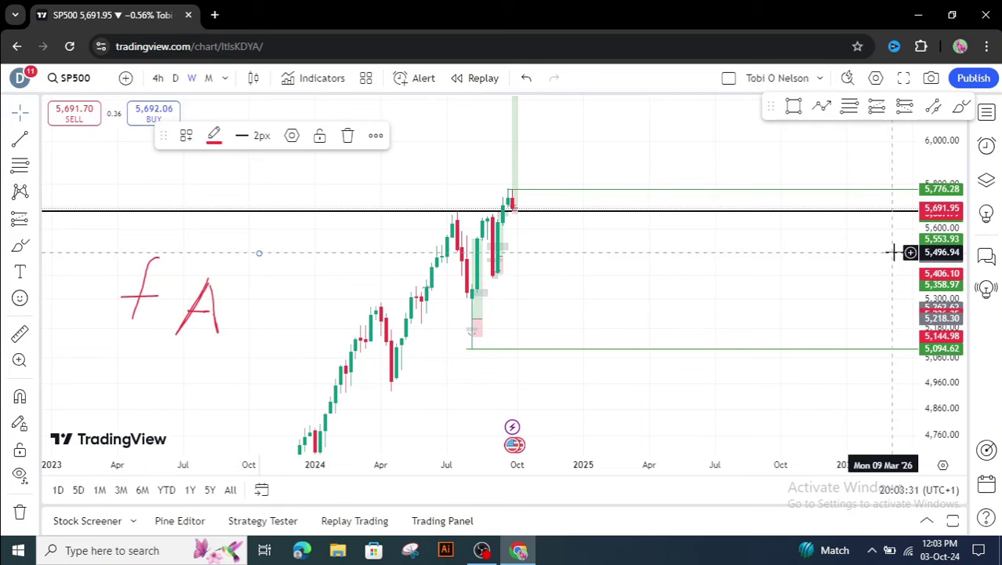
Draw a thin rectangle zone just below the black horizontal line from 24 Jun '24 to 21 Oct '24, down to about 5,620
drag(933, 231, 919, 342)
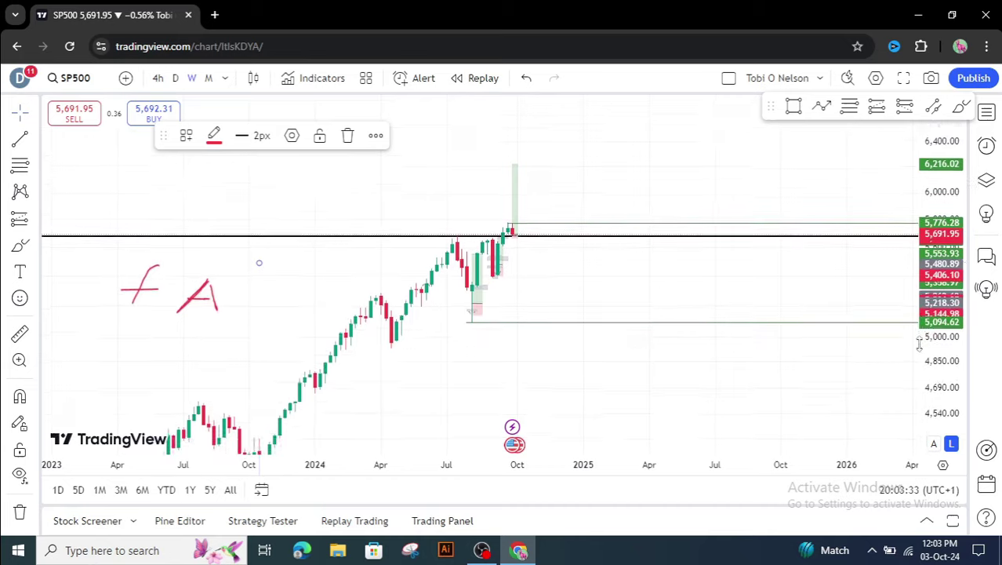
mouse_move(570, 392)
mouse_down()
mouse_move(636, 348)
mouse_move(586, 360)
mouse_up()
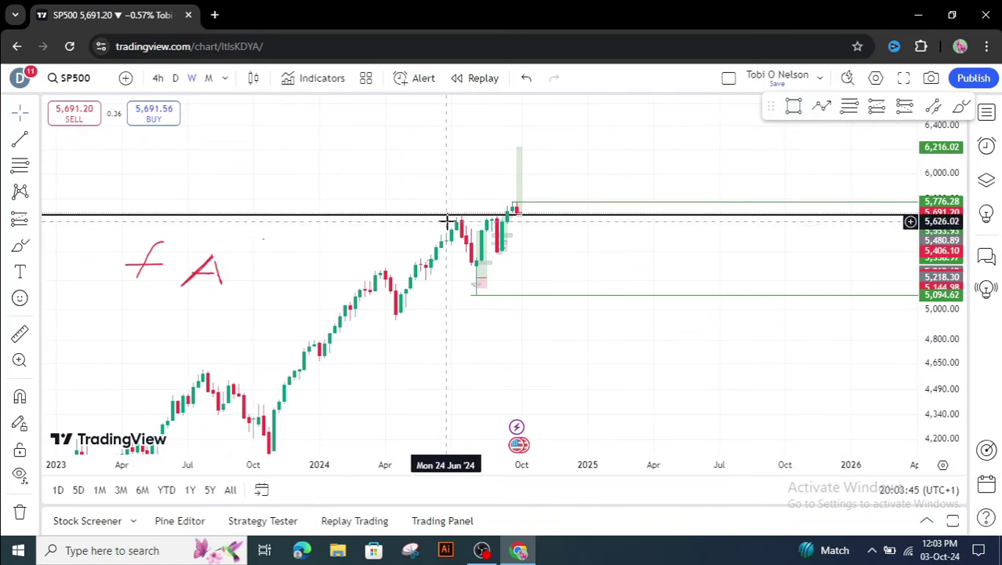
click(793, 106)
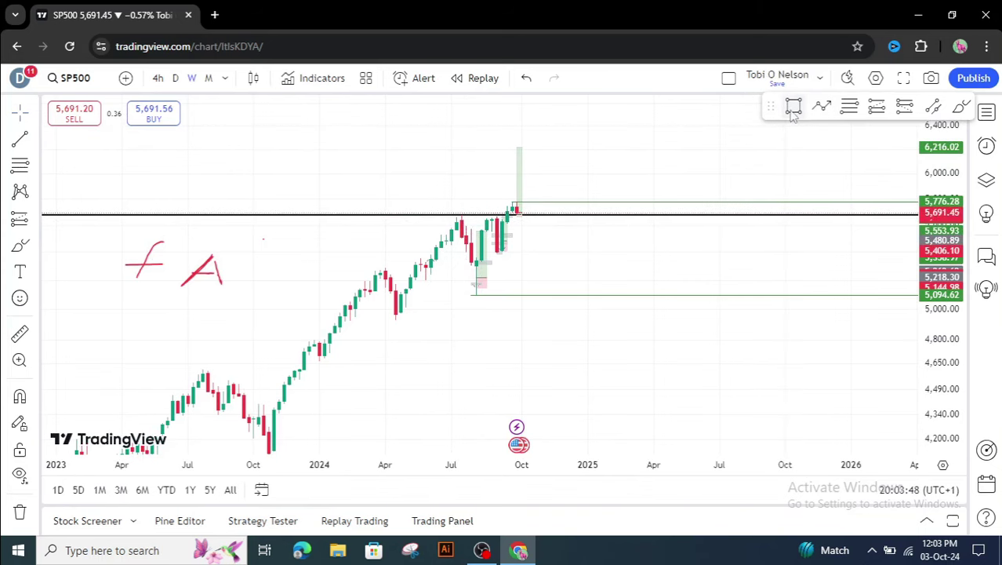
click(445, 218)
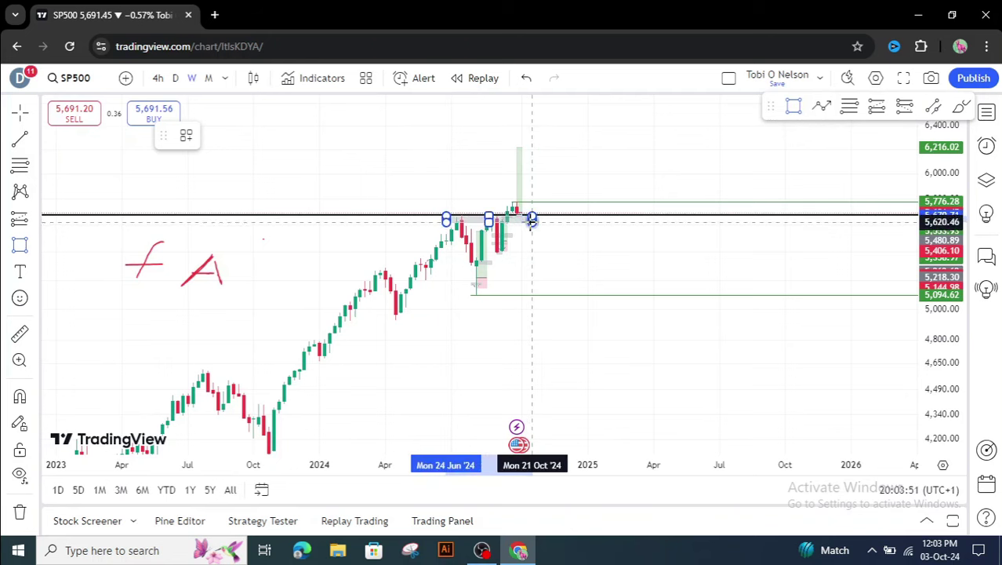
click(531, 218)
click(304, 184)
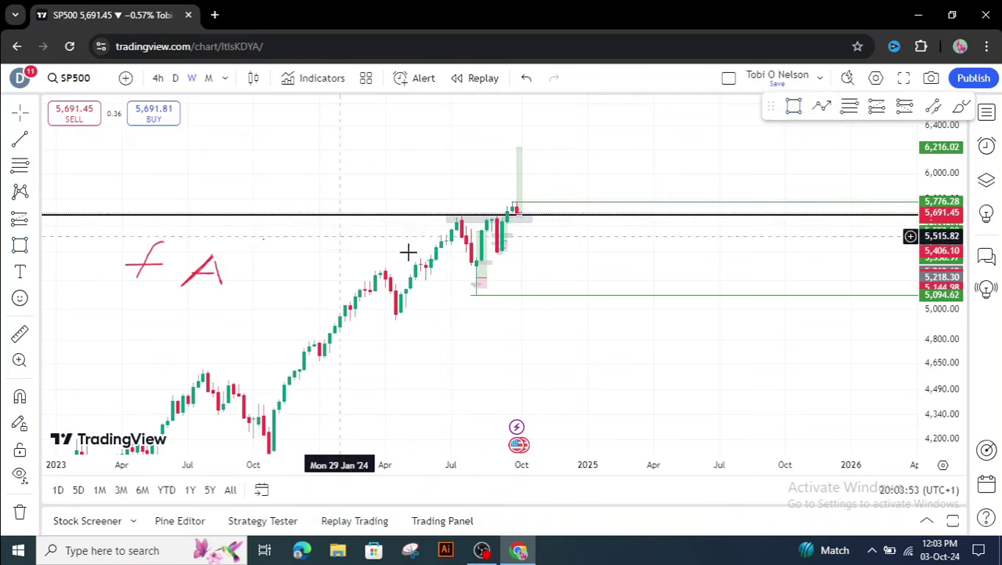
Switch the chart to the monthly timeframe and examine the price structure since 2019 around the black line and the zones
click(208, 78)
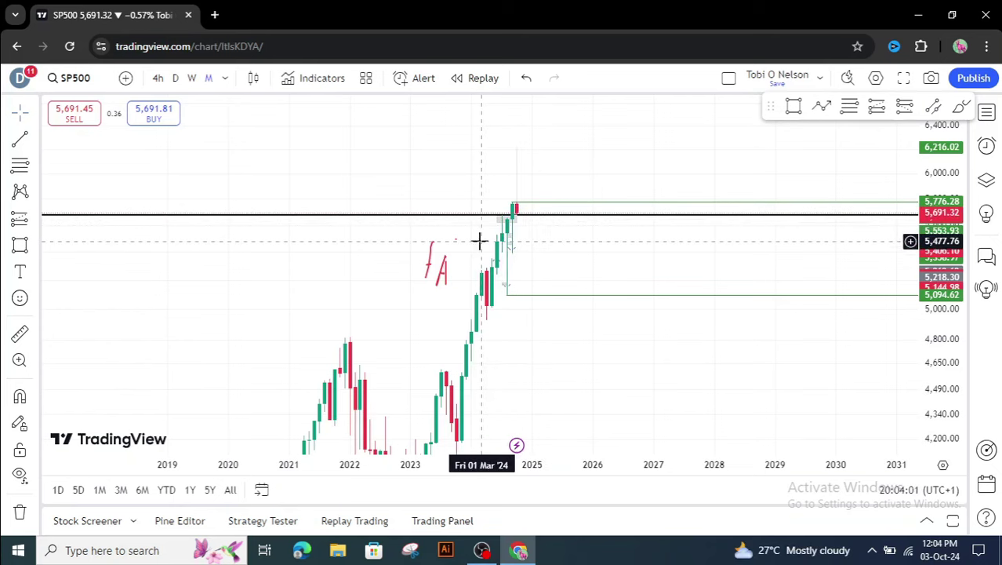
drag(427, 157, 633, 180)
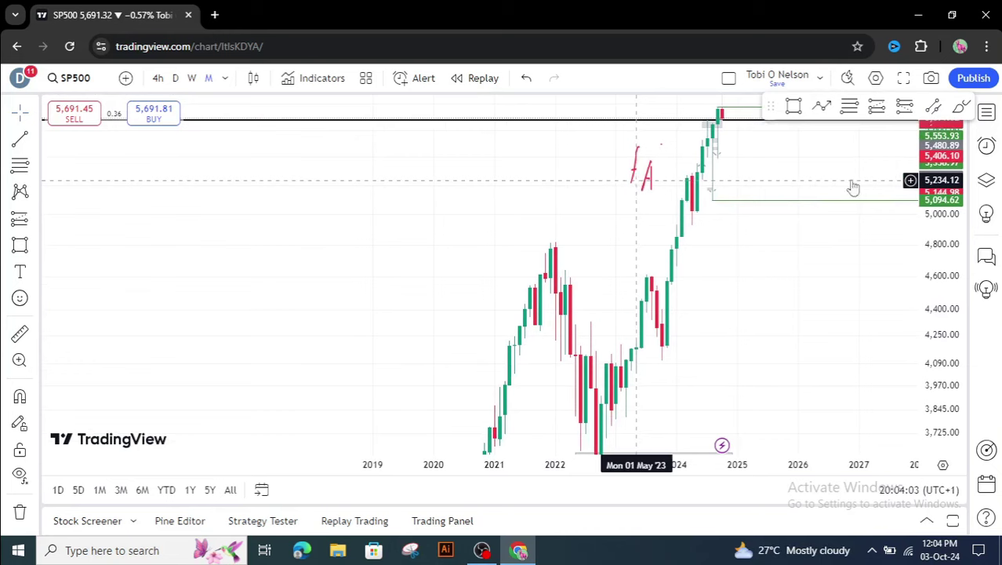
drag(951, 180, 951, 258)
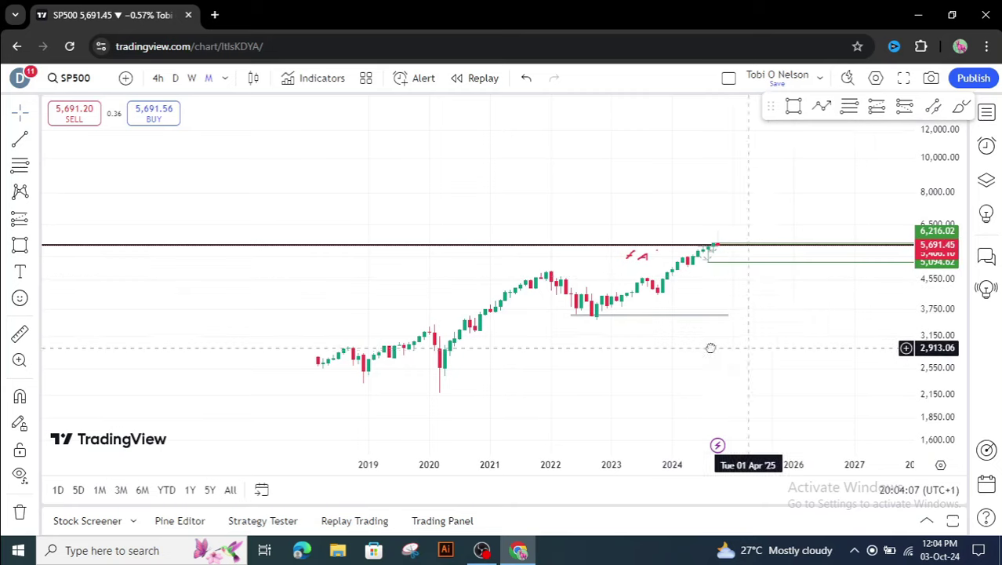
drag(709, 346, 607, 362)
drag(943, 374, 915, 166)
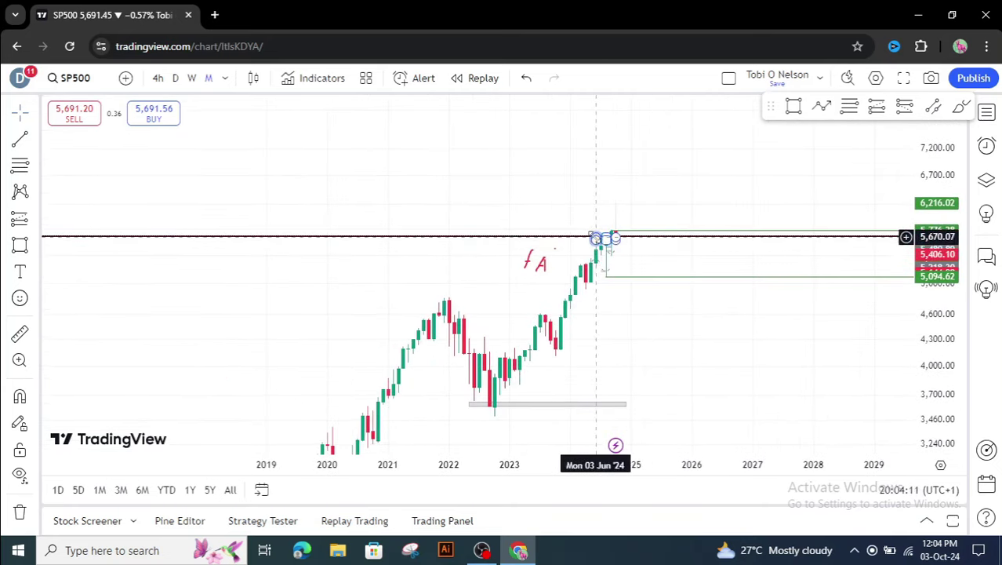
Return the chart to the weekly timeframe and examine the candles around the rectangle zone below the black line
click(192, 80)
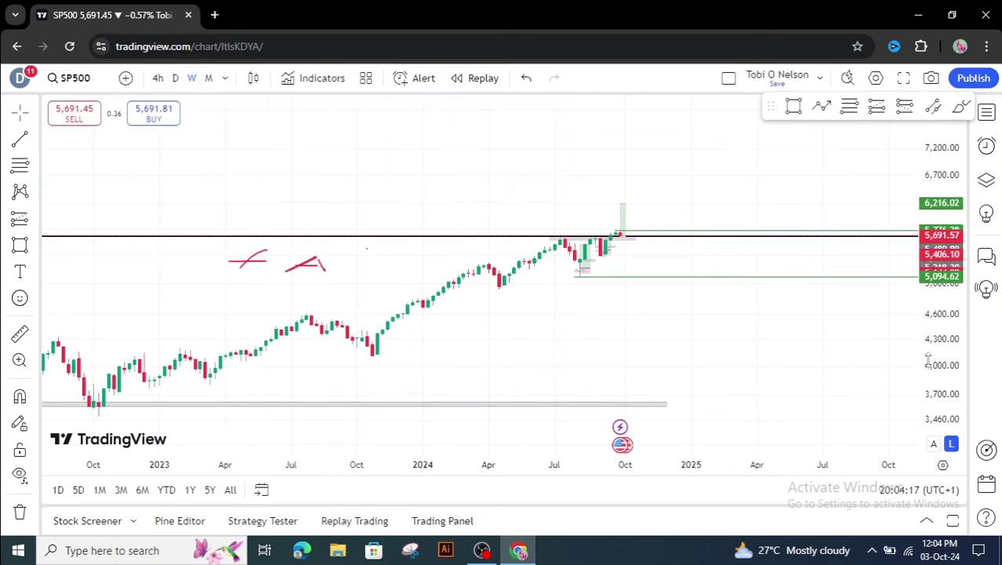
drag(928, 375, 861, 224)
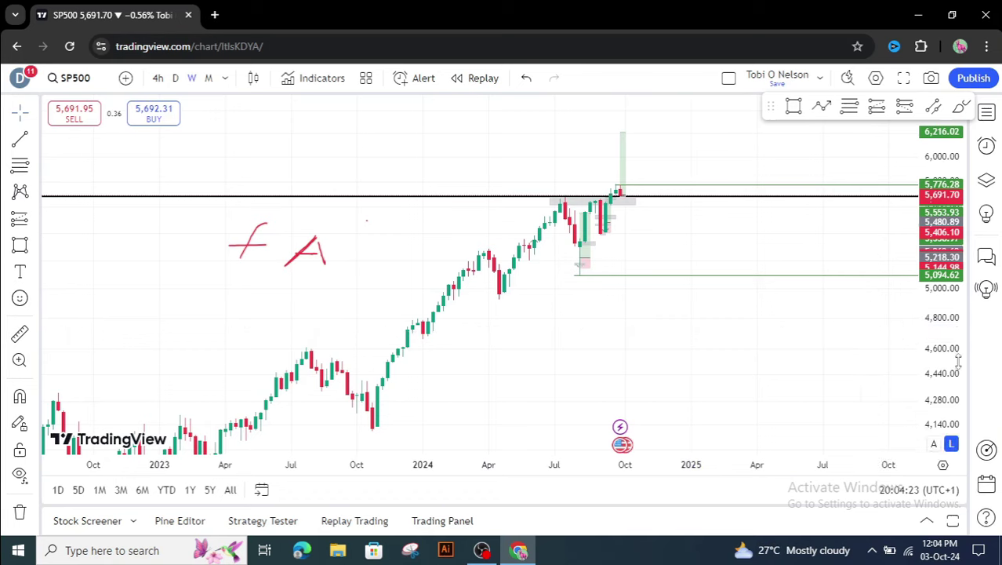
drag(950, 367, 847, 294)
drag(779, 326, 626, 371)
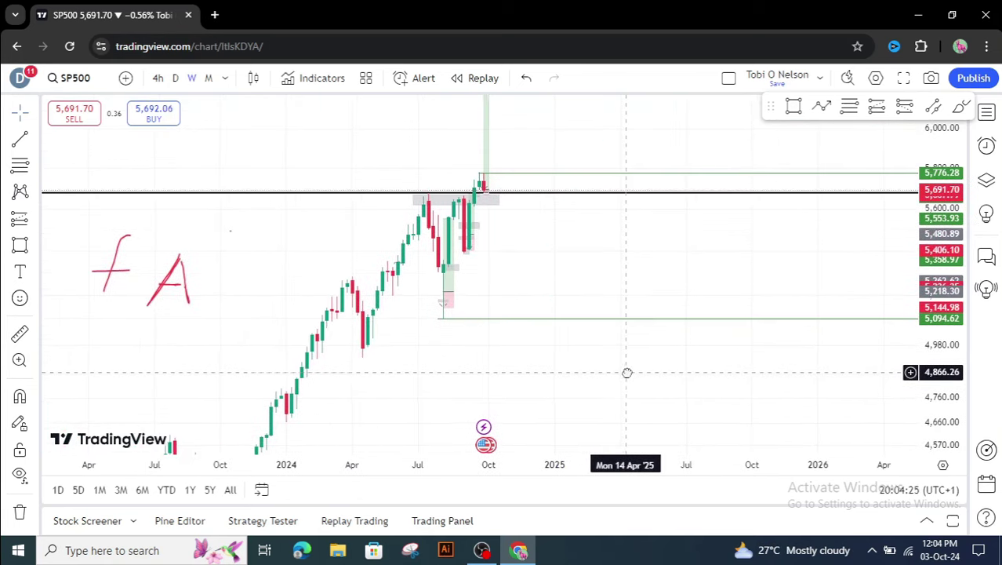
drag(618, 297, 628, 346)
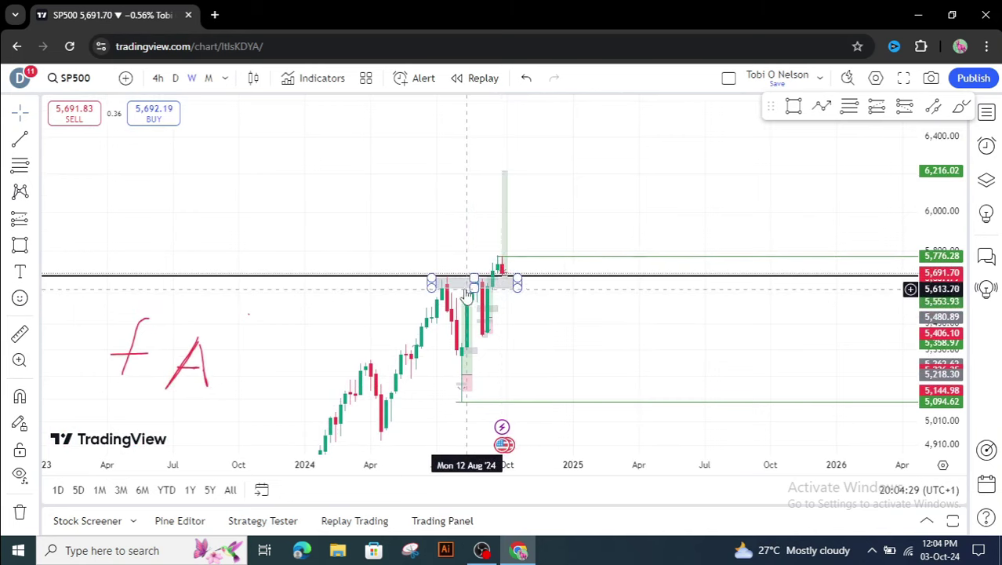
click(507, 299)
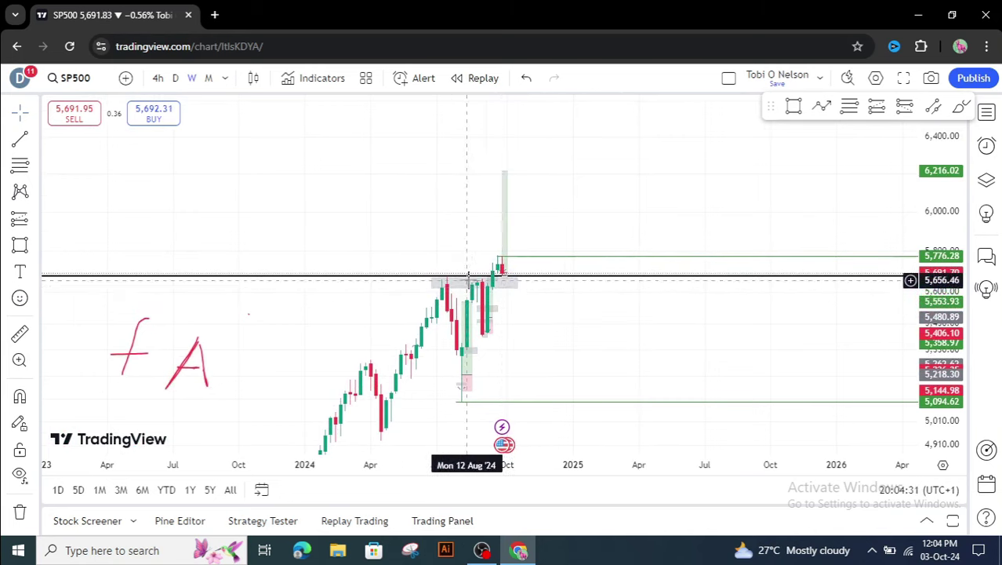
click(509, 284)
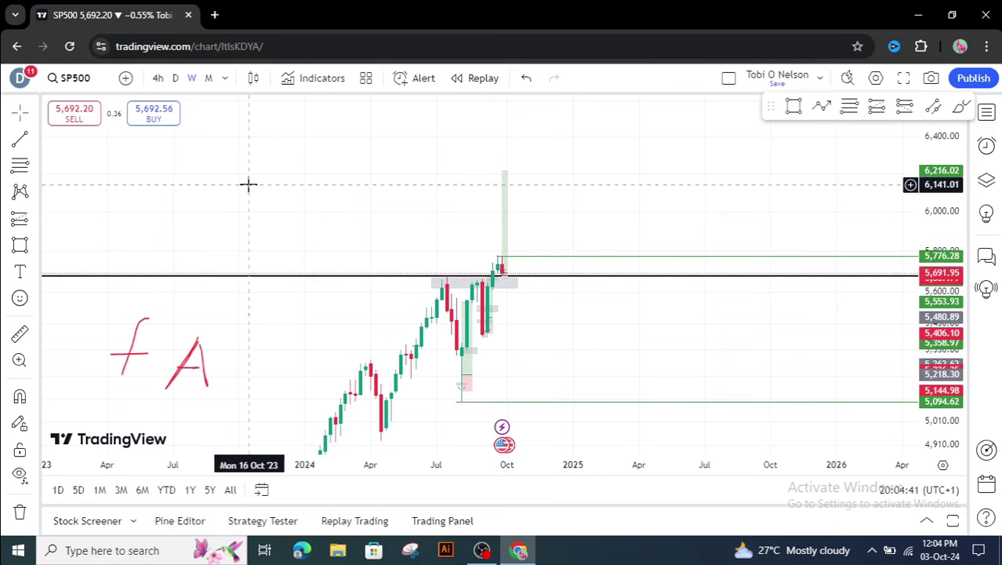
Switch the chart to the daily timeframe and enlarge the price action from August to October 2024
click(177, 81)
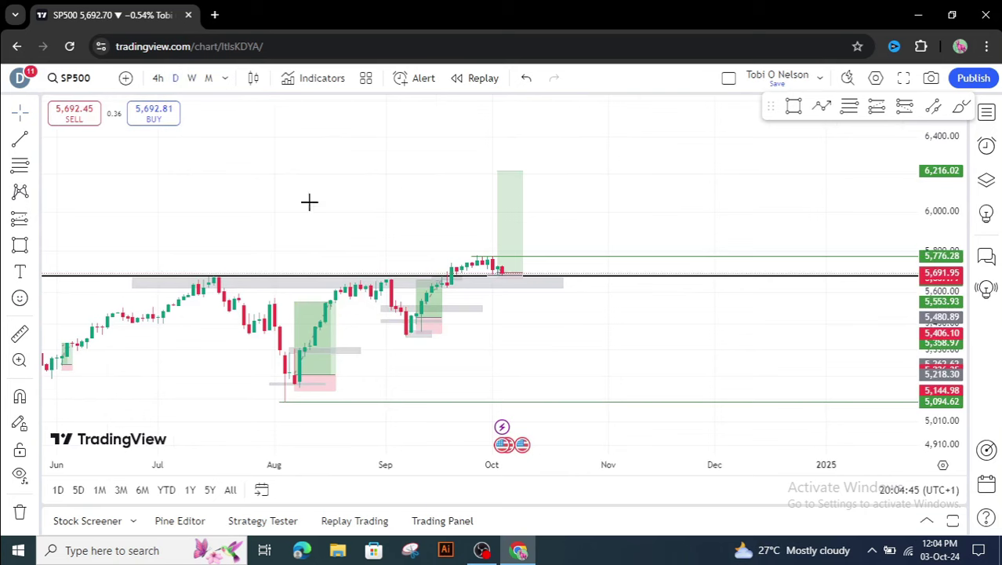
drag(617, 347, 765, 325)
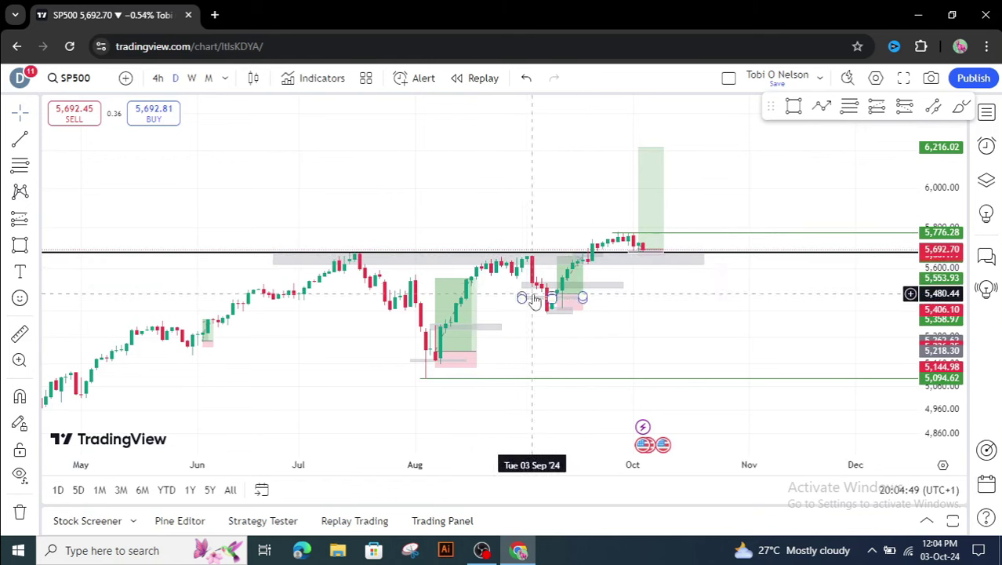
drag(951, 406, 691, 269)
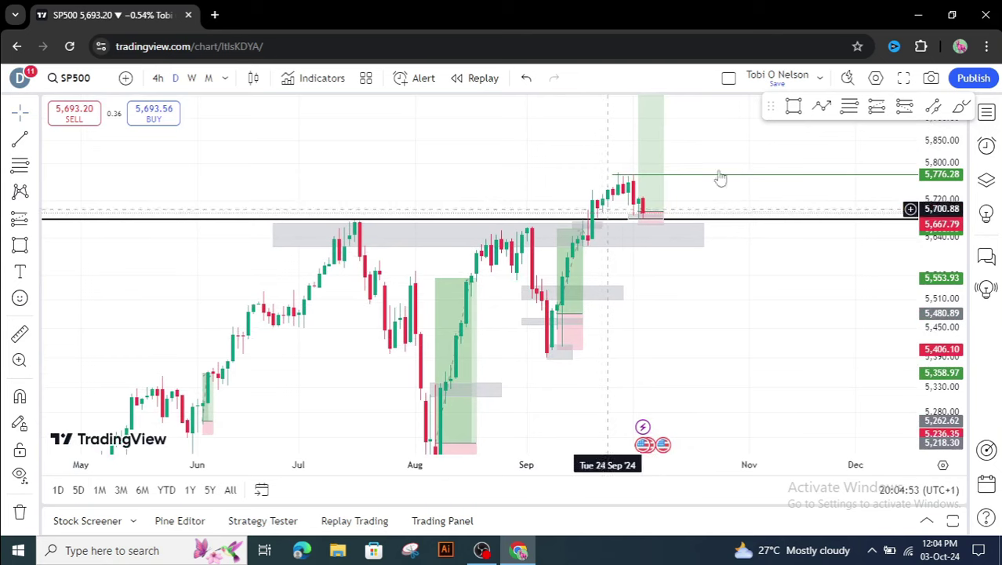
Draw a path from the early-September low up to about 5,790 on 27 Sep '24 and down to about 5,675 on 3 Oct '24
click(821, 106)
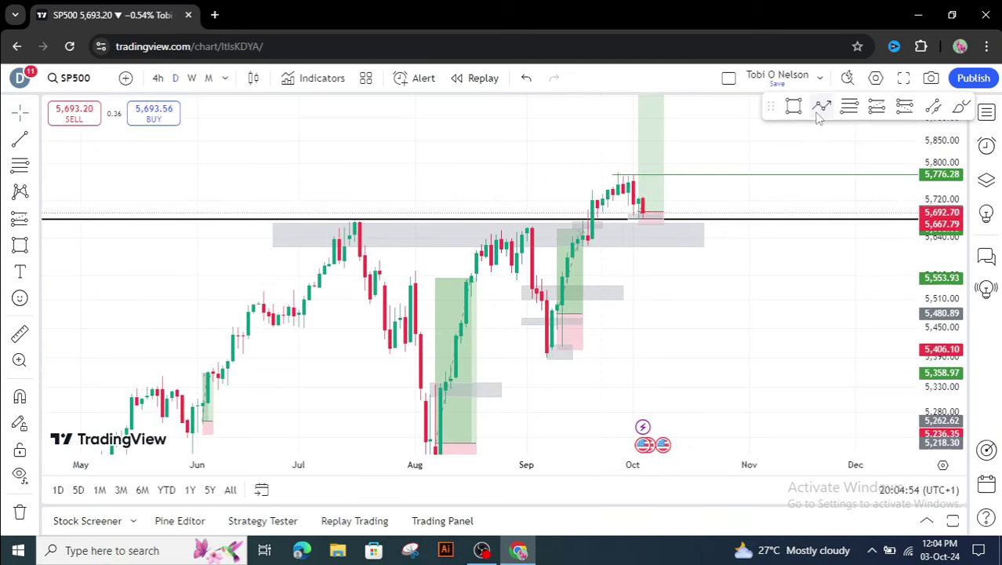
click(541, 354)
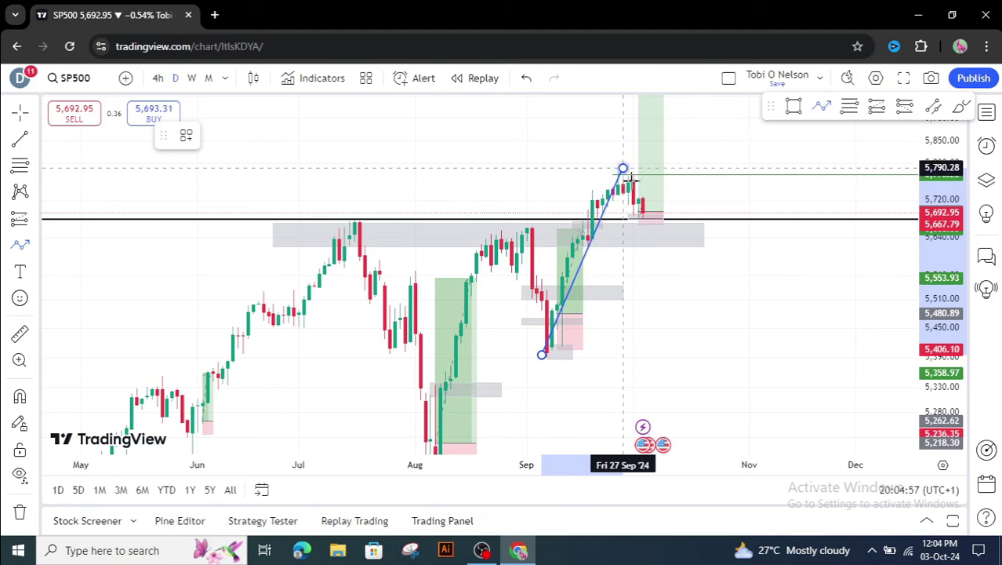
click(631, 178)
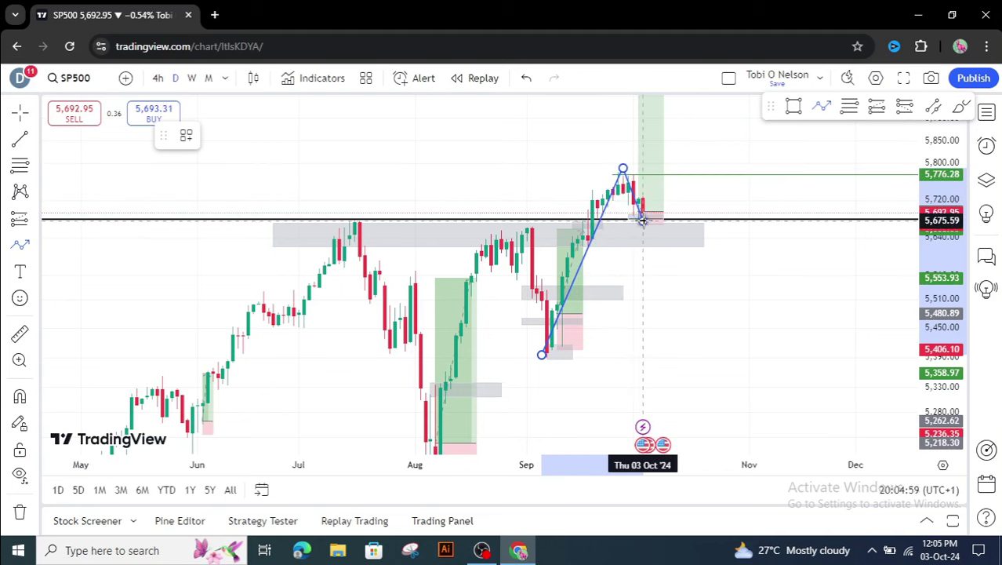
double_click(642, 220)
click(738, 271)
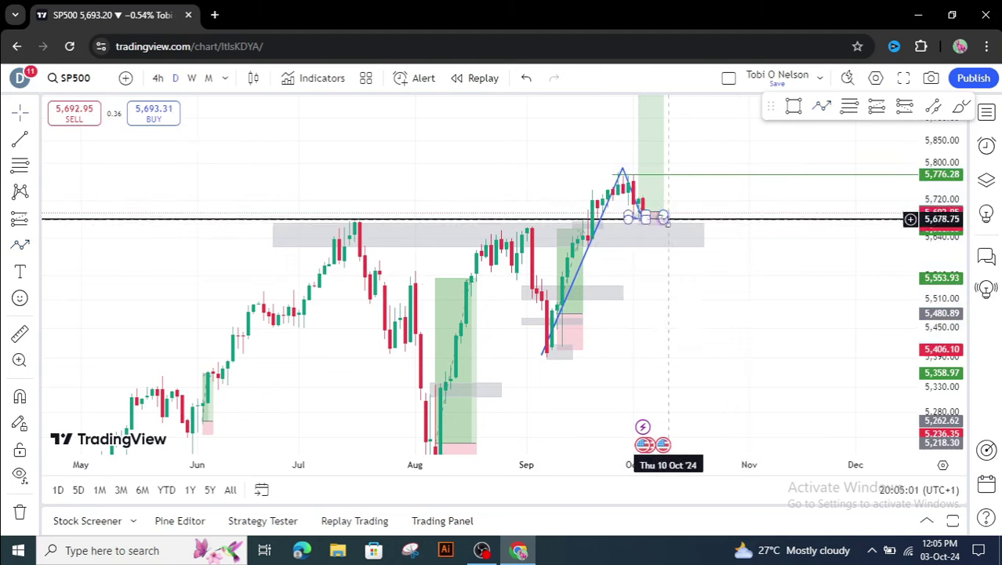
Draw a second path rising from about 5,674 on 4 Oct '24 to a point above the 5,776.28 line
click(821, 106)
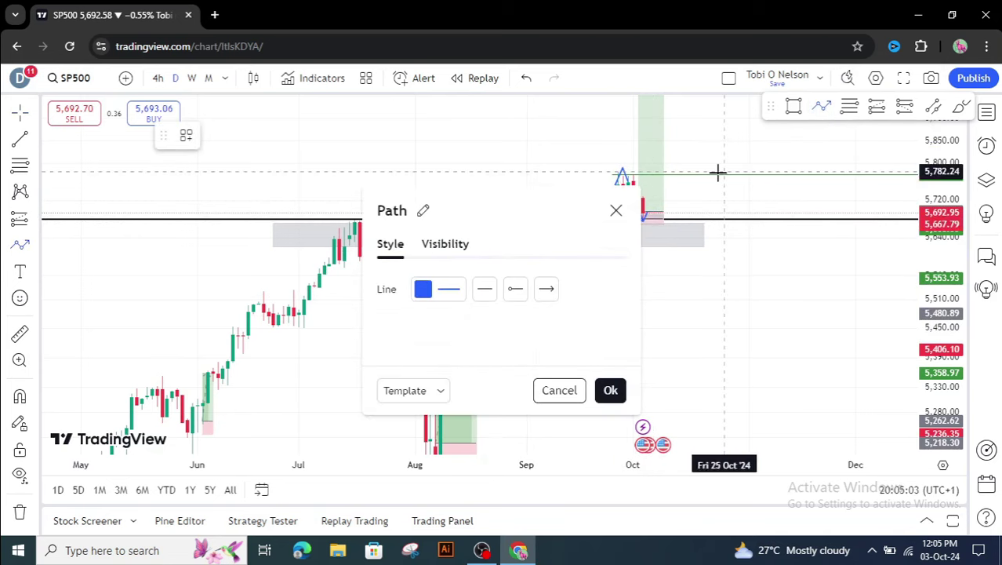
click(616, 212)
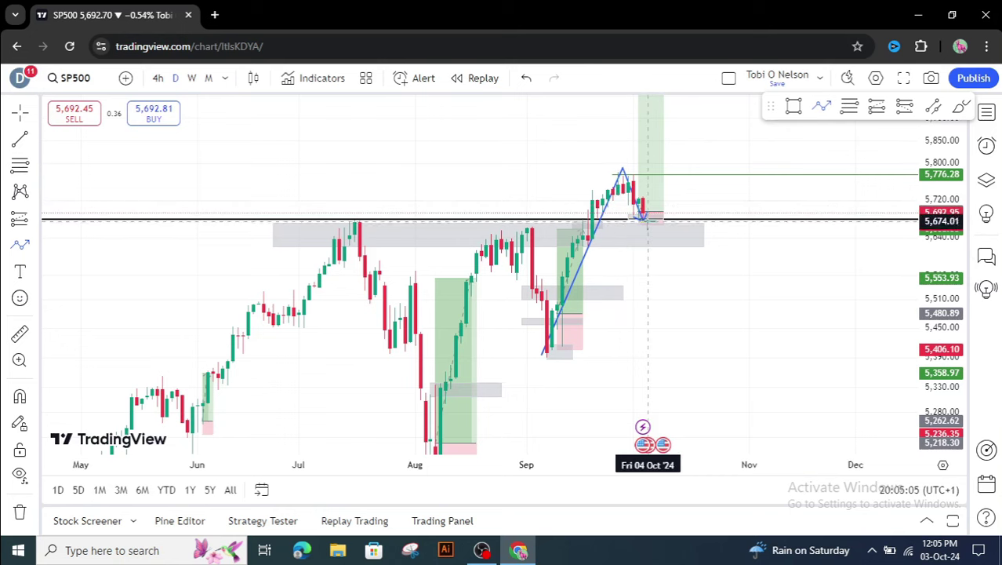
click(647, 220)
double_click(707, 126)
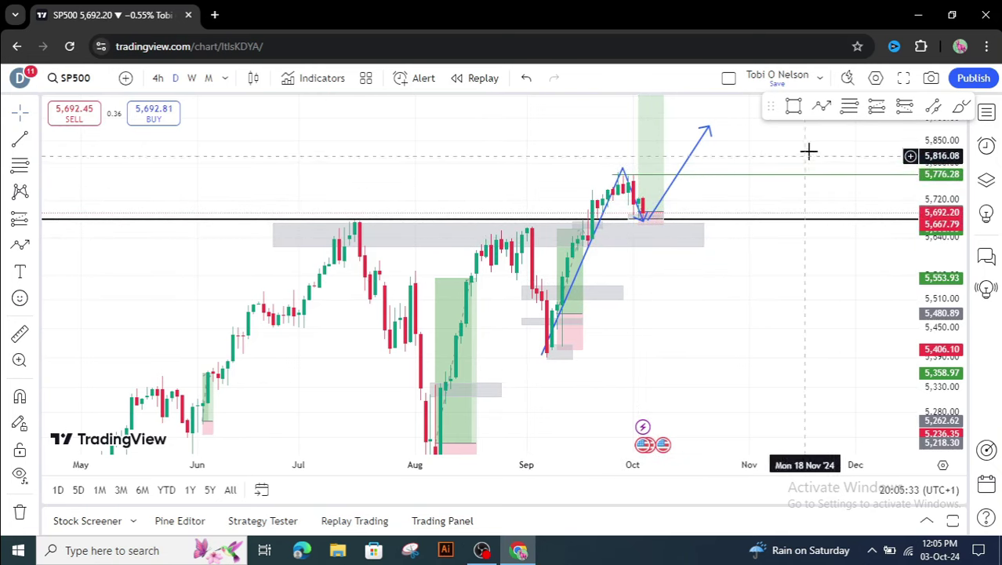
Draw a W-shaped path in the empty area beside the October candles, with both lows at about 5,390 and an upward end
mouse_move(694, 293)
mouse_down()
mouse_move(706, 360)
mouse_move(678, 250)
mouse_up()
click(793, 107)
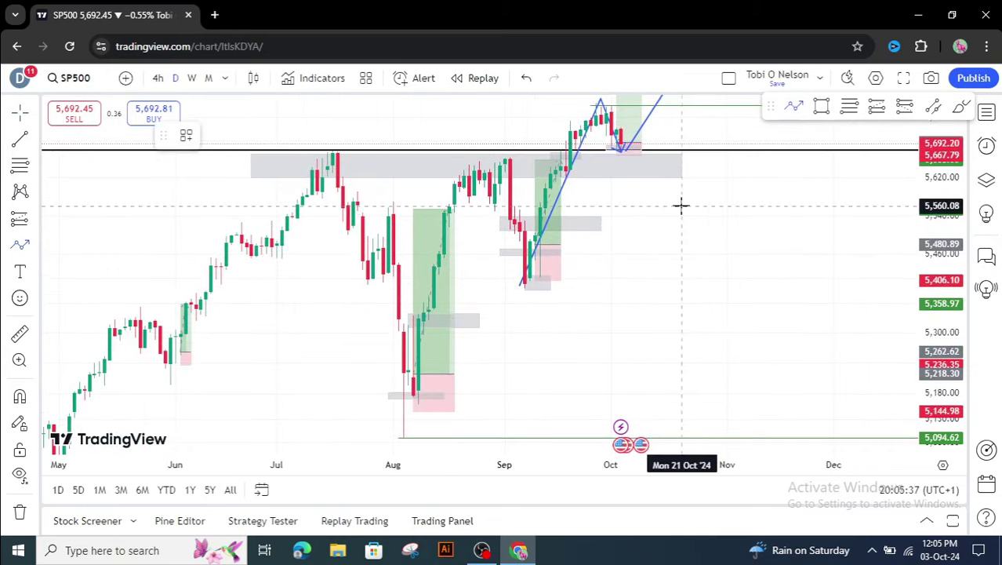
click(646, 222)
click(681, 288)
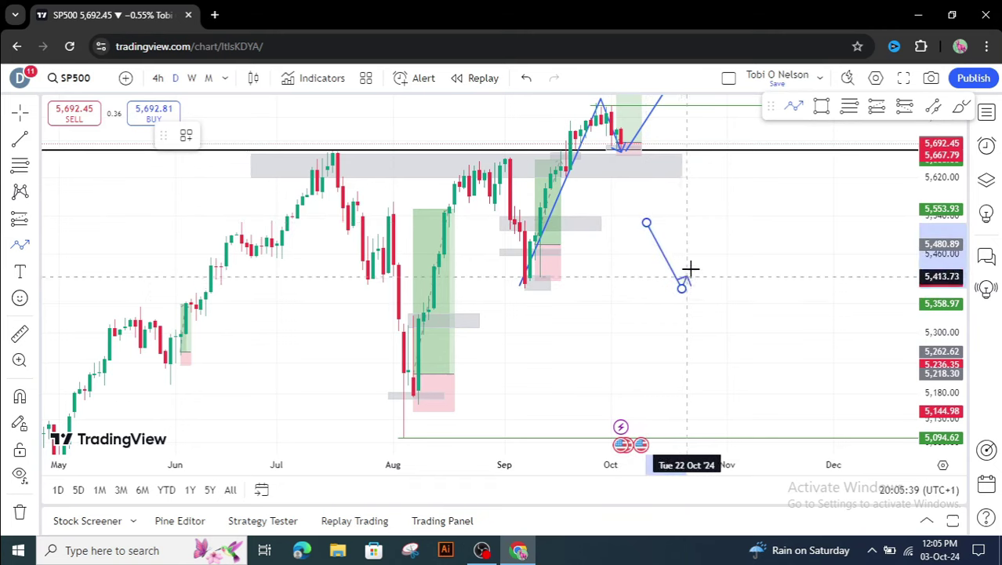
click(692, 262)
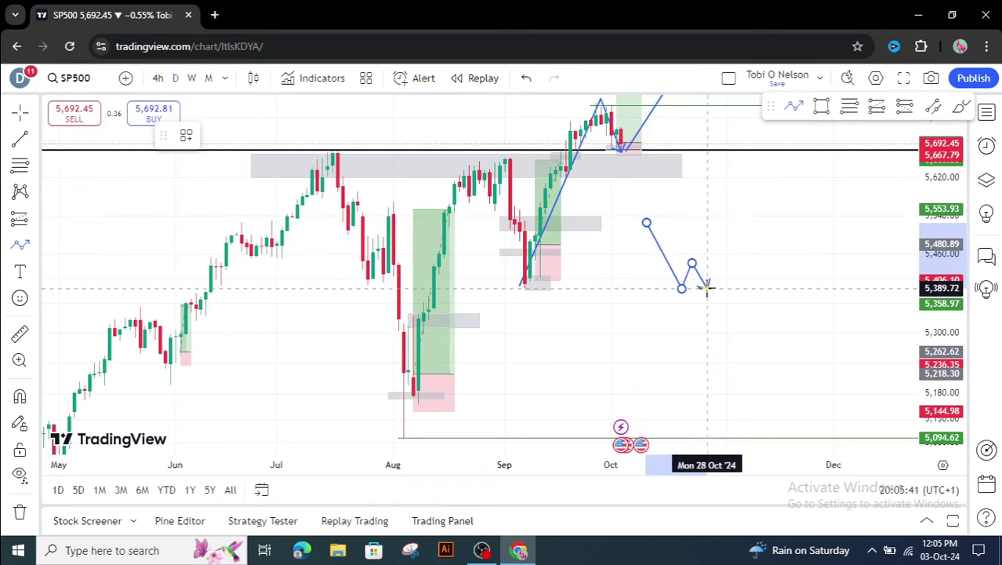
click(707, 288)
click(722, 256)
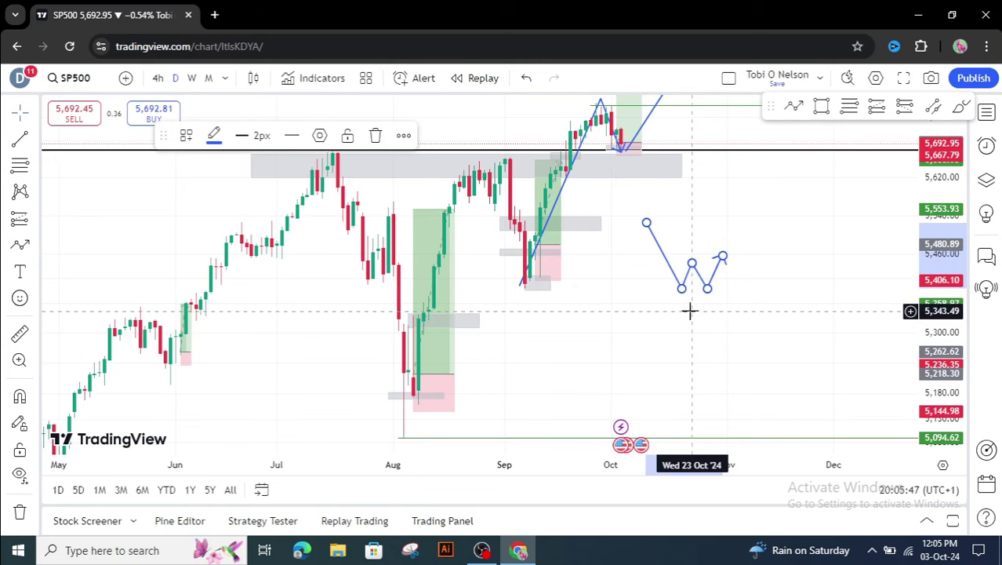
drag(575, 335, 611, 402)
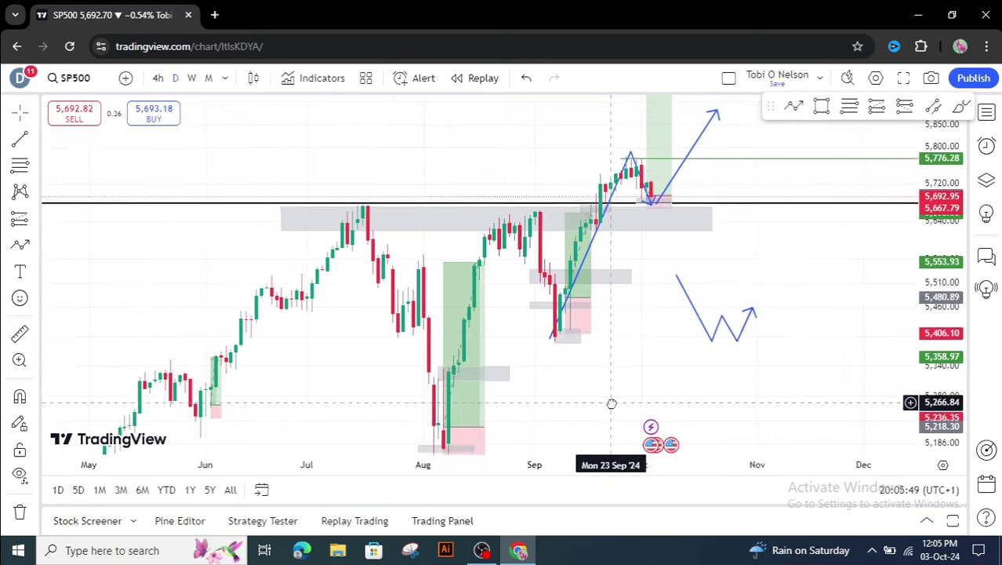
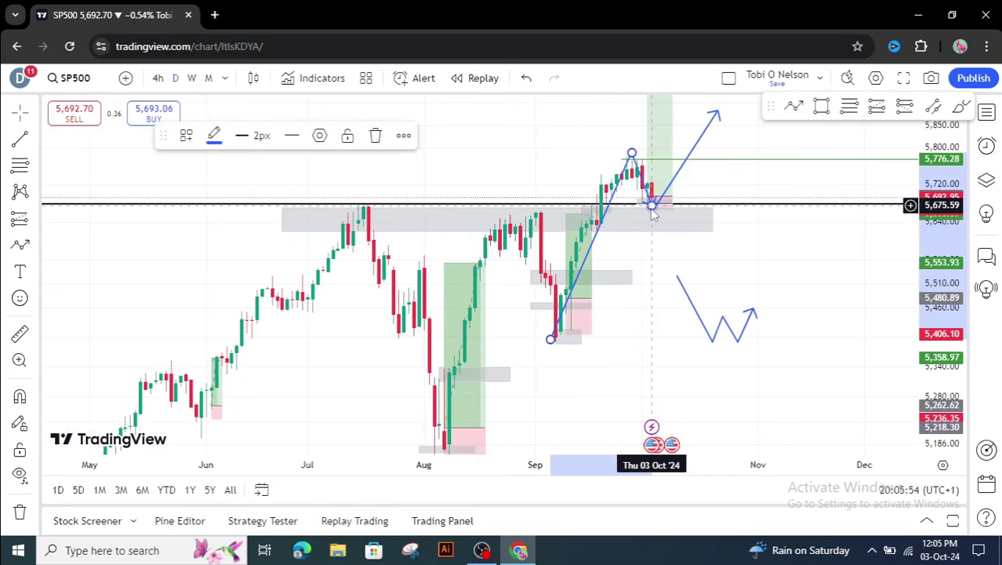
Delete the two paths over the candles and the W-shaped path, and switch the chart to the 4-hour timeframe
key(Delete)
key(Delete)
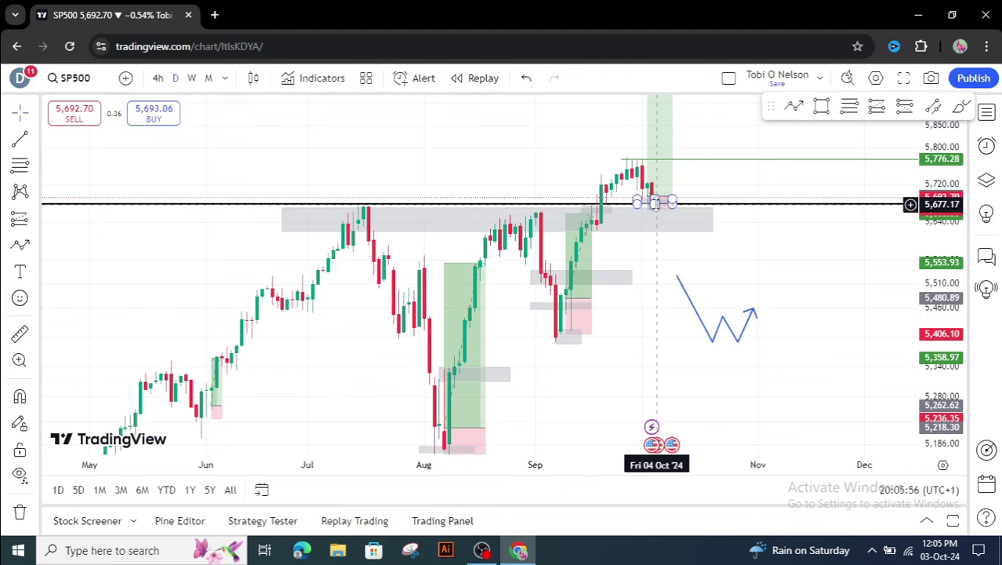
click(157, 78)
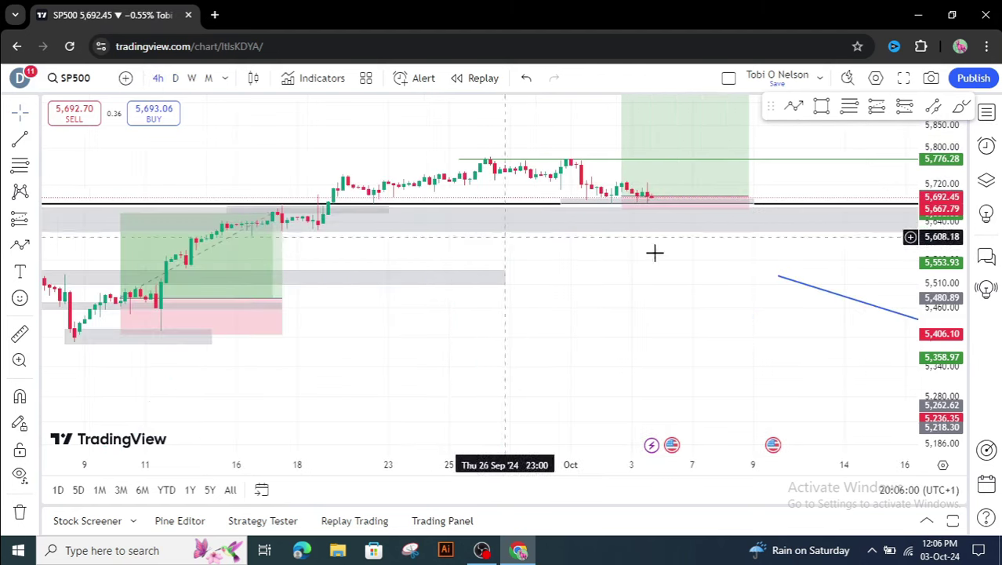
click(772, 279)
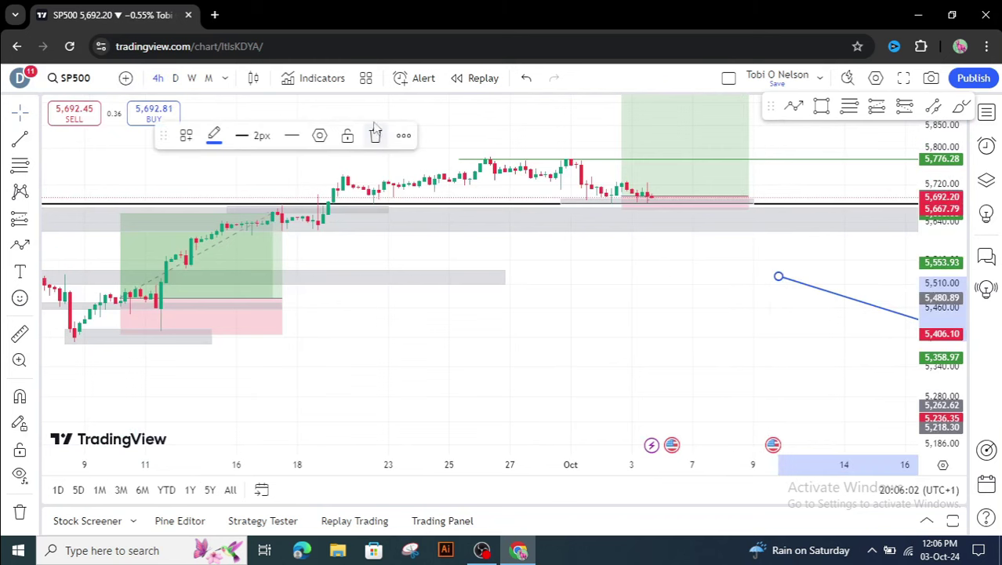
click(376, 138)
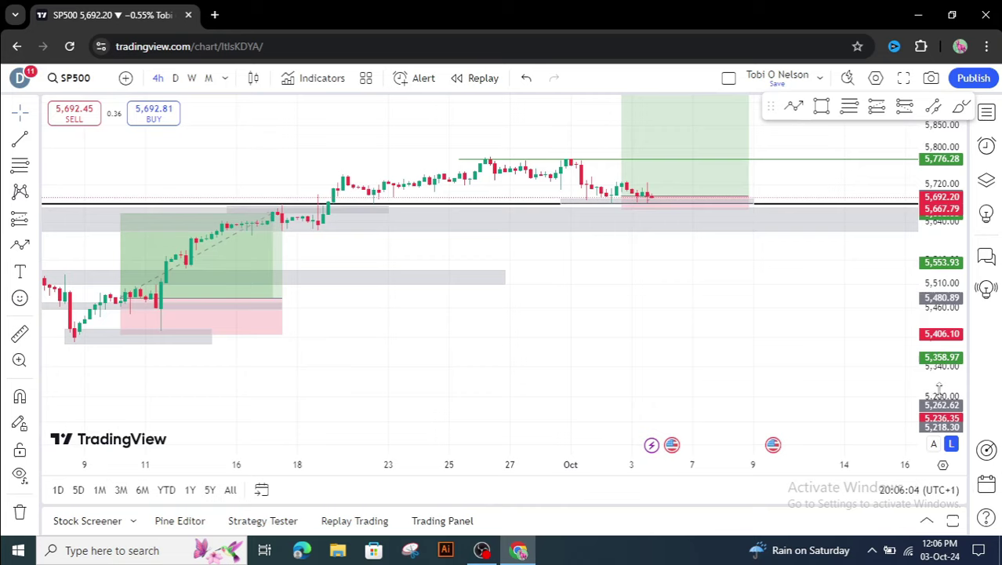
Shorten the long position over the October candles so that it ends at 7 Oct '24 23:00
drag(937, 389, 940, 210)
drag(750, 286, 705, 418)
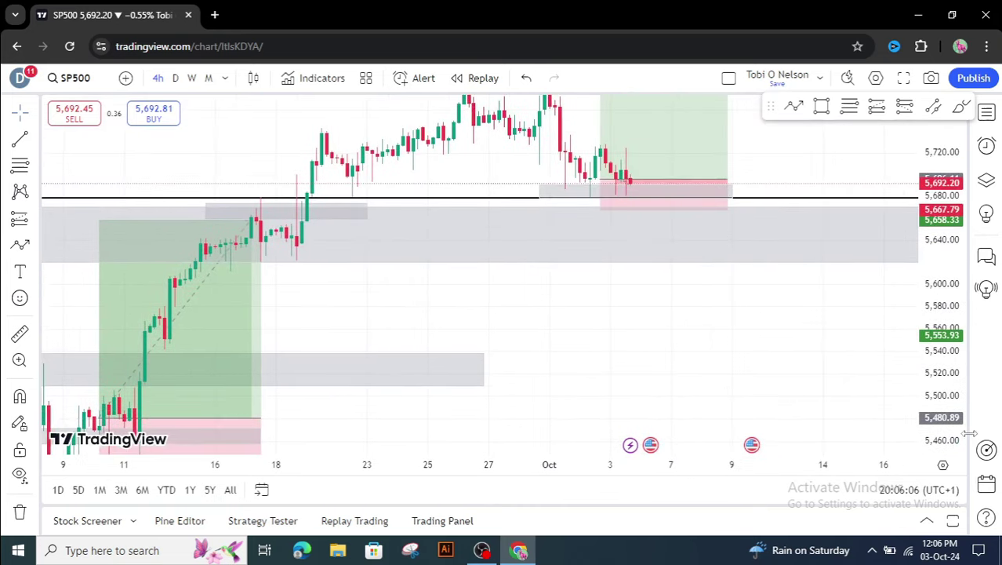
drag(949, 384, 944, 313)
drag(824, 360, 810, 421)
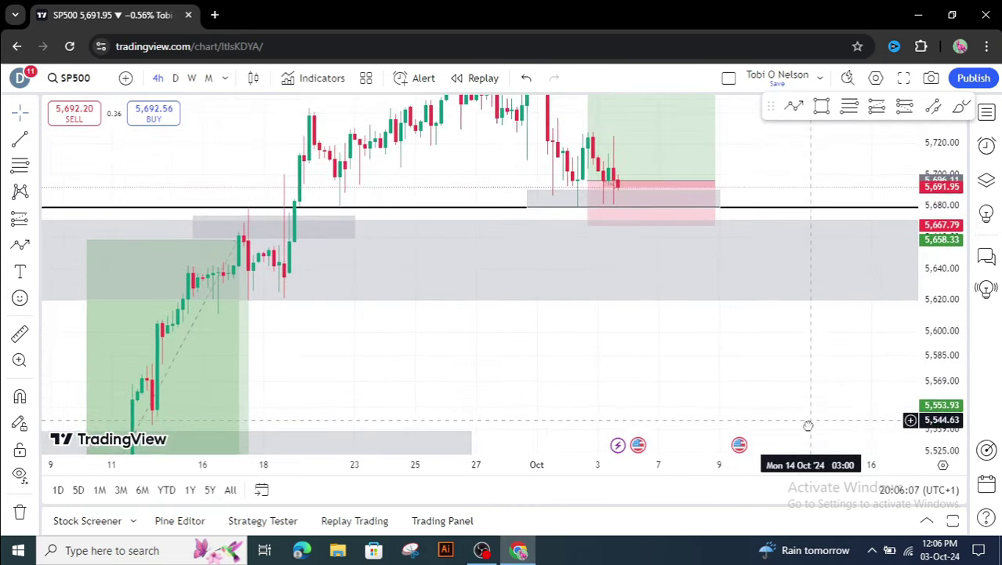
drag(943, 228, 944, 259)
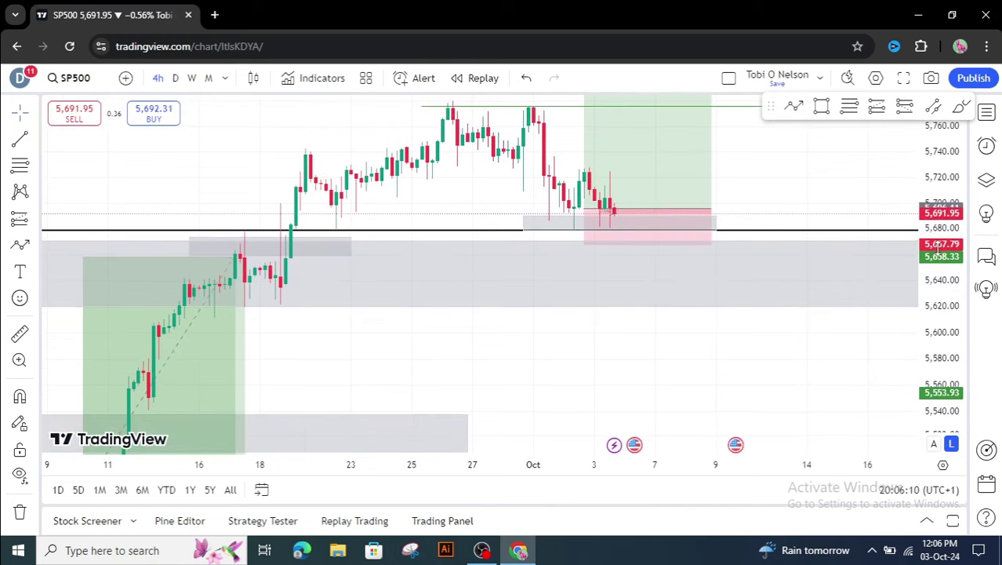
click(642, 249)
drag(711, 207, 678, 204)
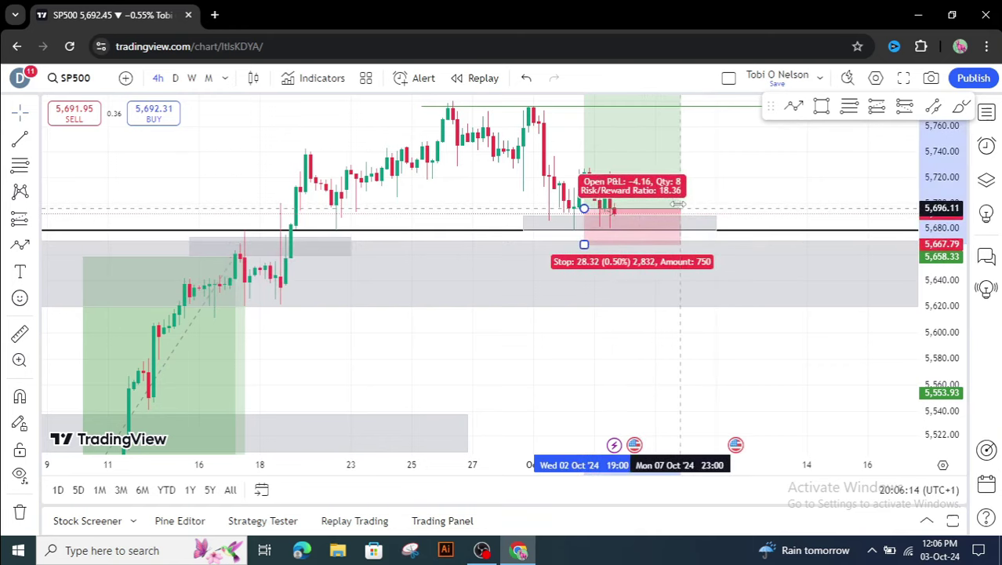
click(787, 215)
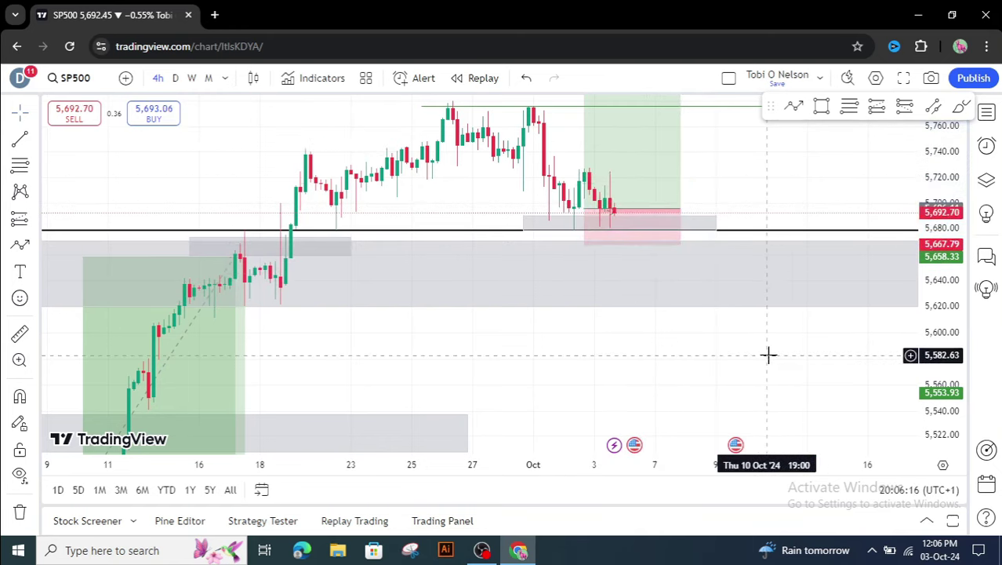
Draw a W-shaped path from the 1 October high, through lows near 5,681 on 2 and 3 Oct '24, ending at about 5,706
drag(768, 354, 767, 374)
click(793, 107)
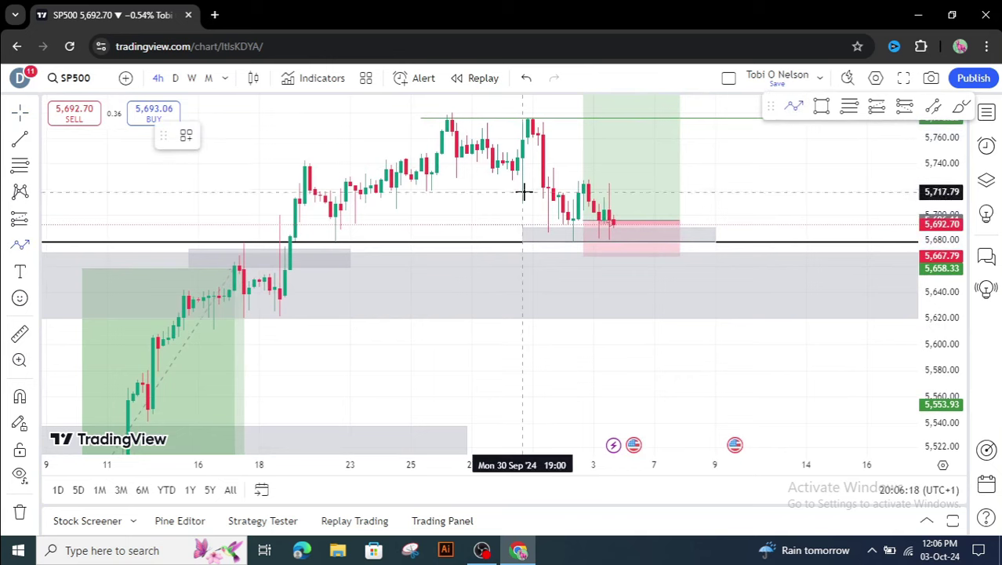
click(533, 121)
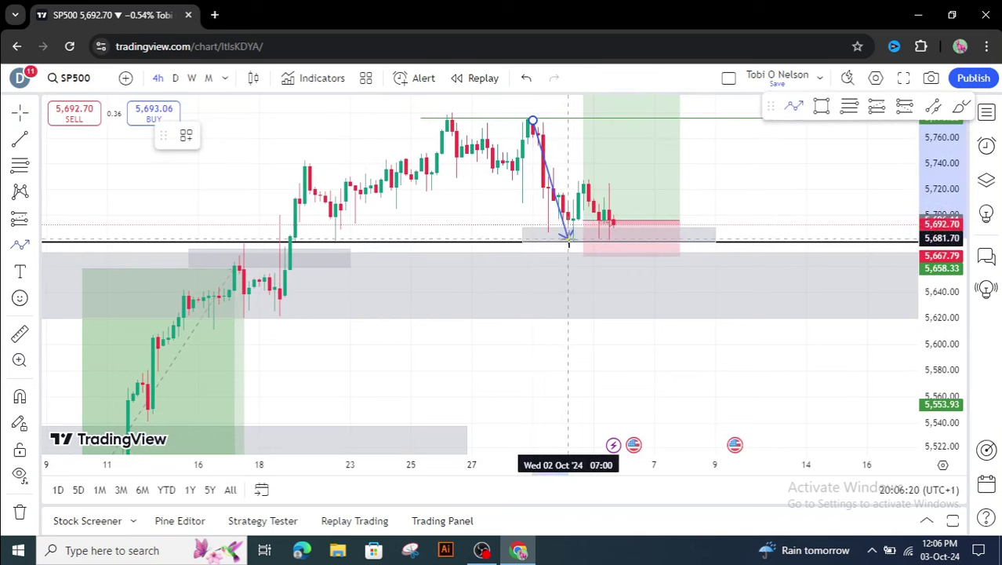
click(567, 240)
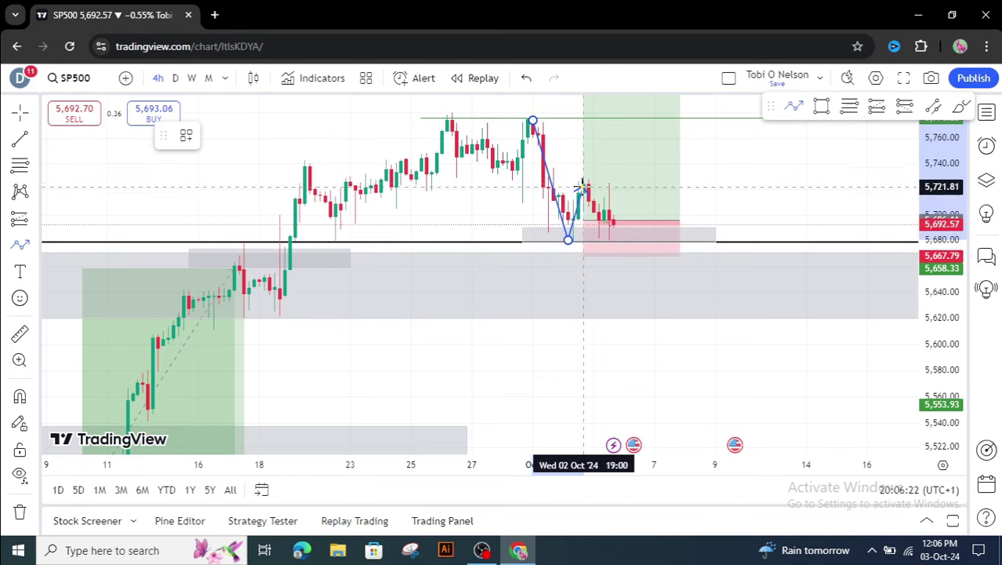
click(583, 188)
click(598, 241)
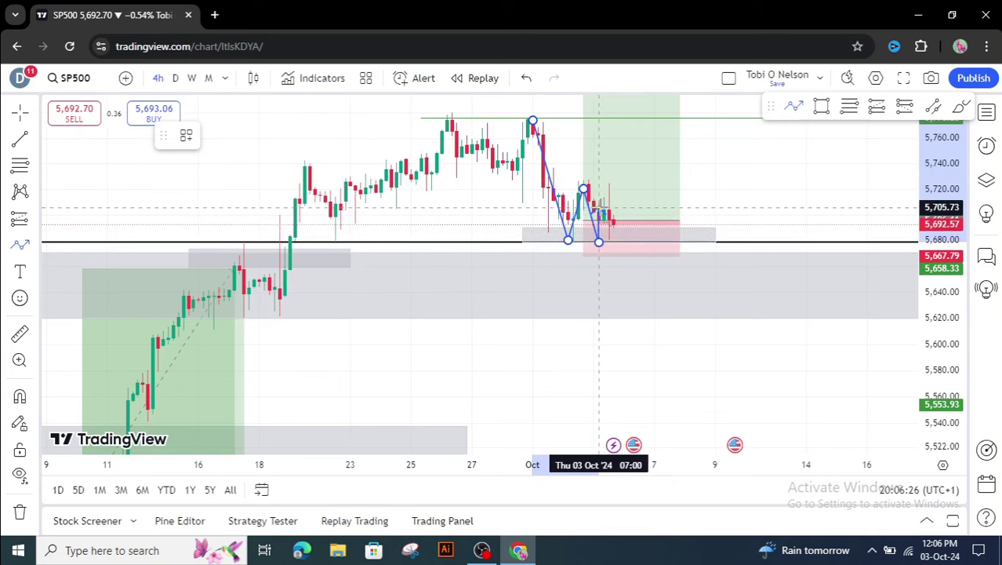
click(598, 205)
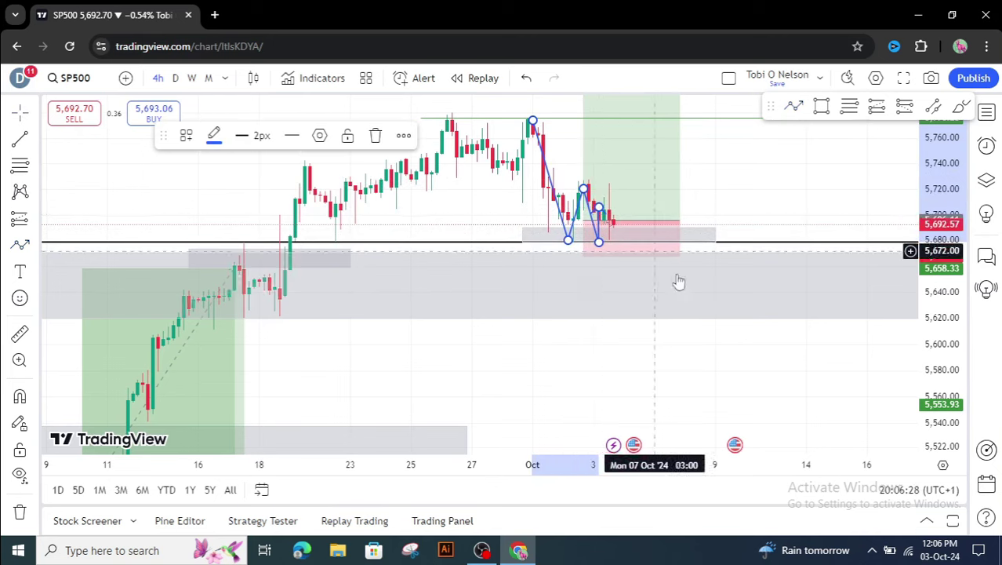
click(607, 227)
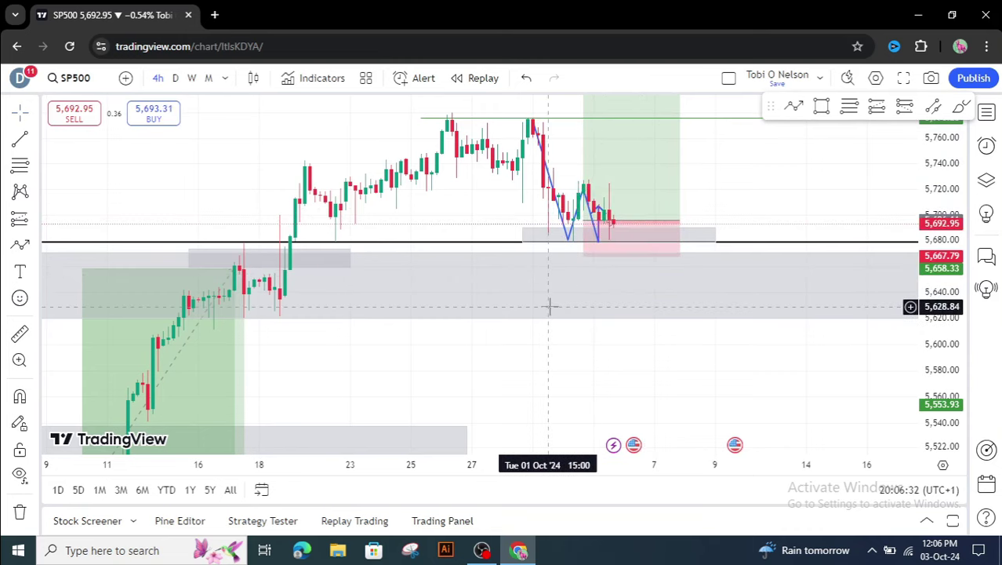
Delete the wide grey zone between about 5,620 and 5,670, and move the W-shaped path's first low to 2 Oct '24 03:00
drag(559, 325, 478, 331)
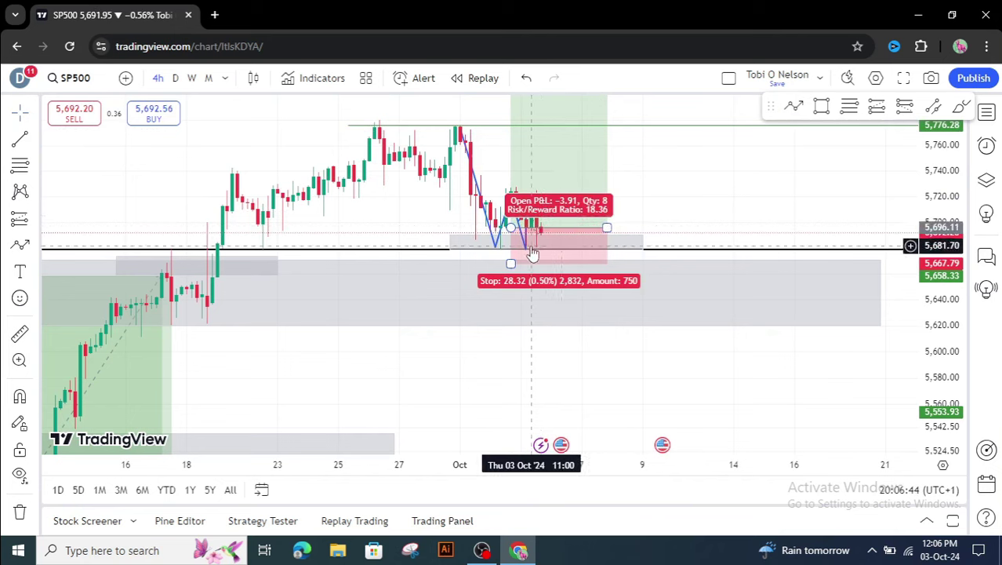
click(537, 328)
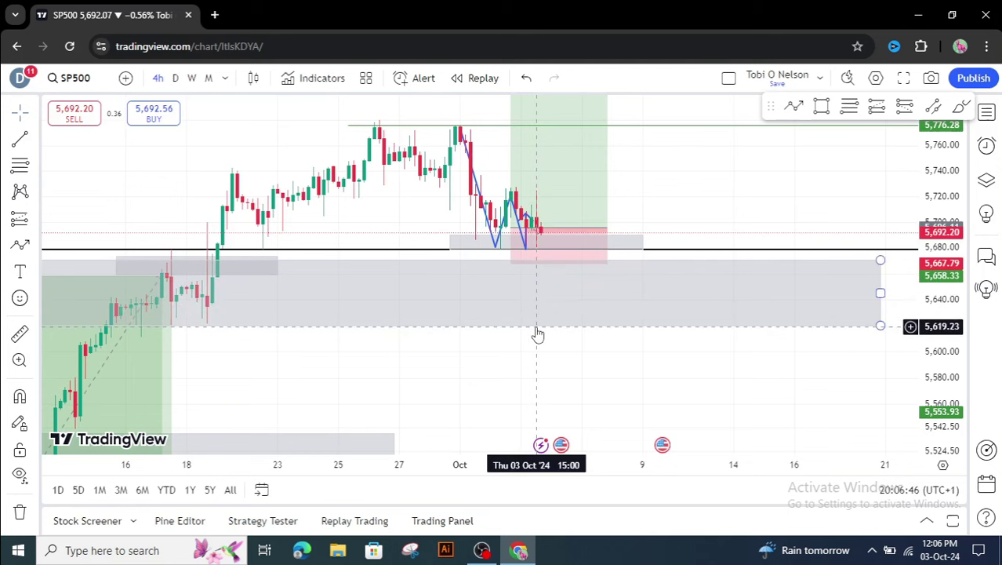
key(Delete)
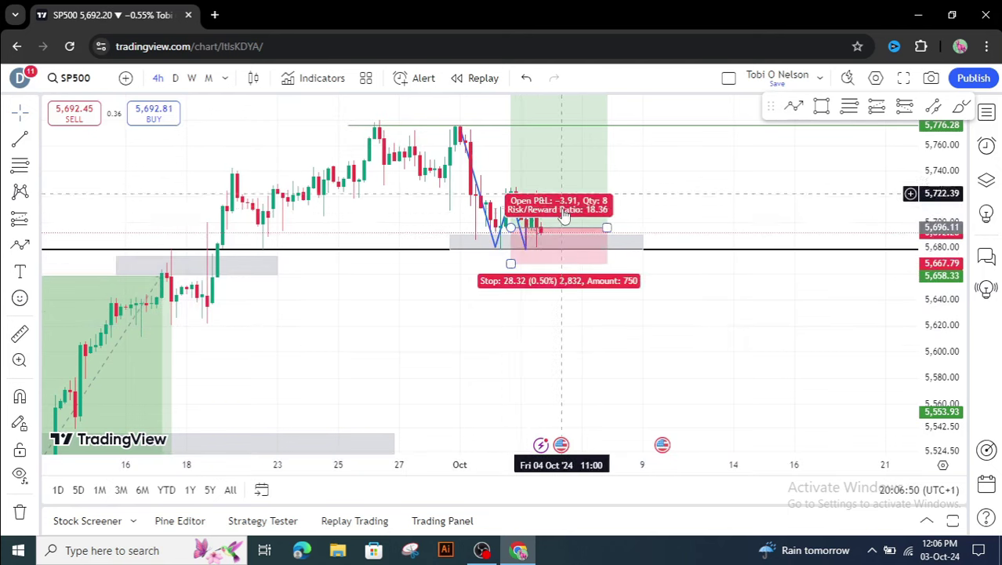
click(488, 247)
drag(488, 246, 492, 249)
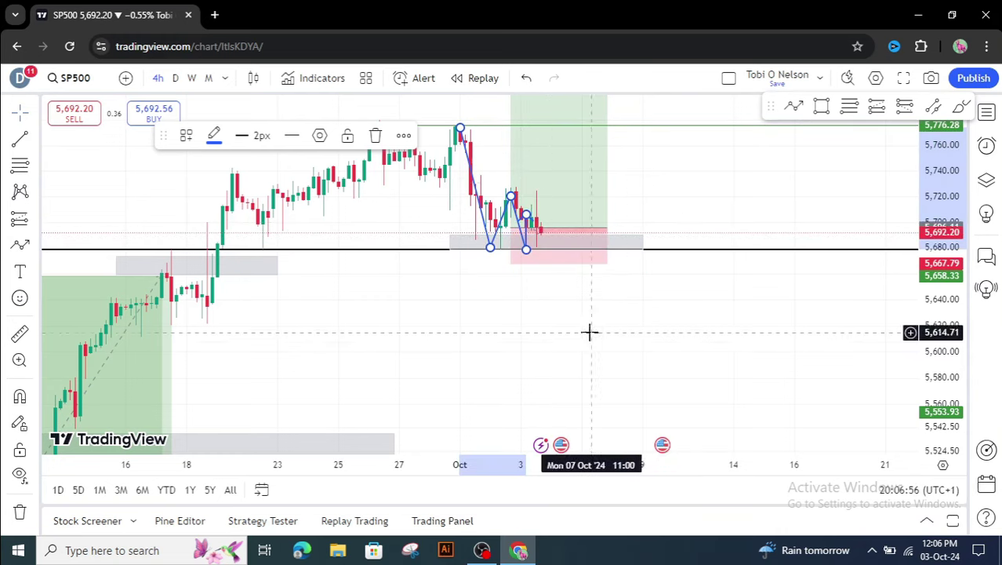
Reveal the indicator pane below the price chart and draw a trend line under its October lows, from about 35.25 to 38.04
double_click(625, 342)
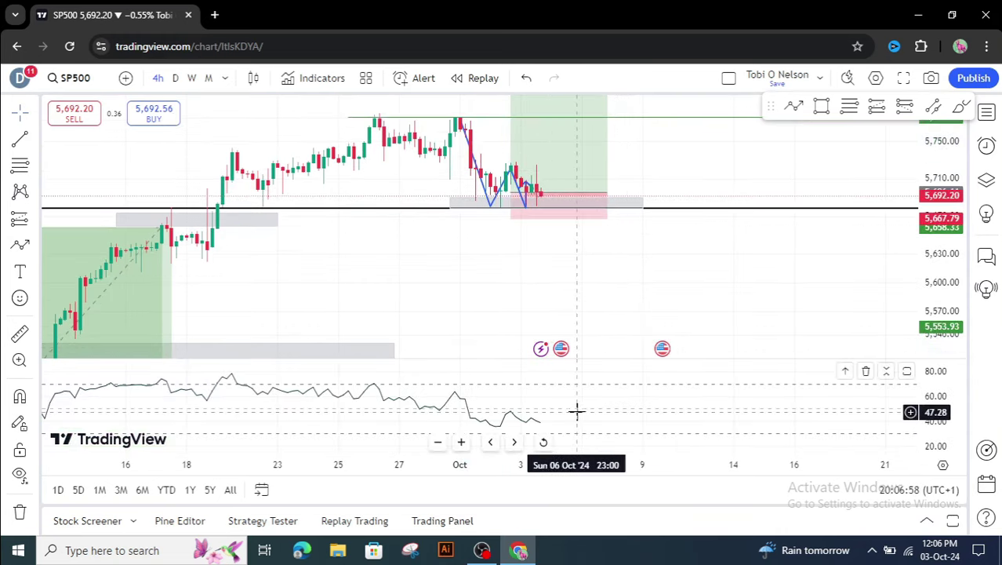
drag(935, 419, 935, 384)
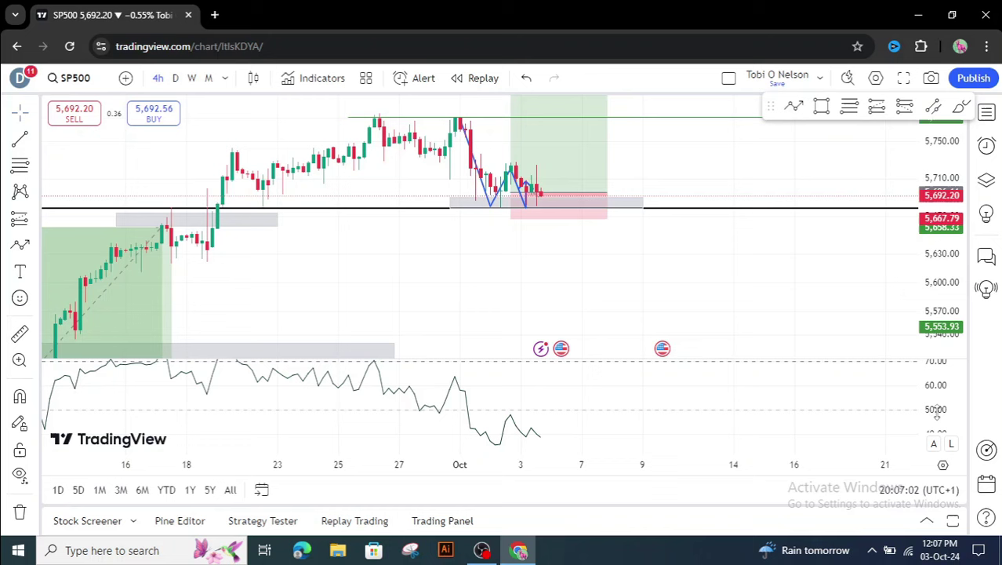
drag(649, 425, 649, 394)
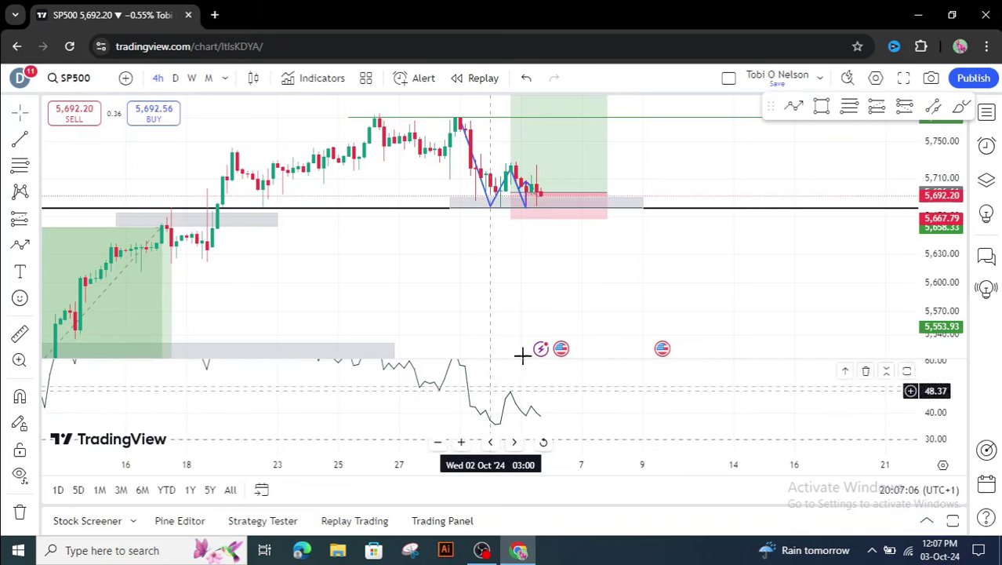
click(25, 149)
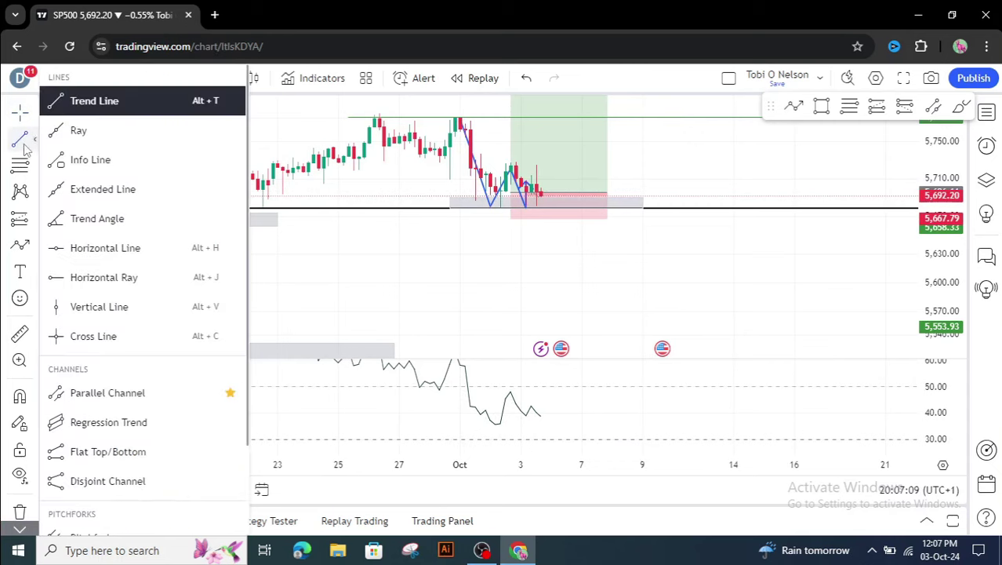
click(93, 104)
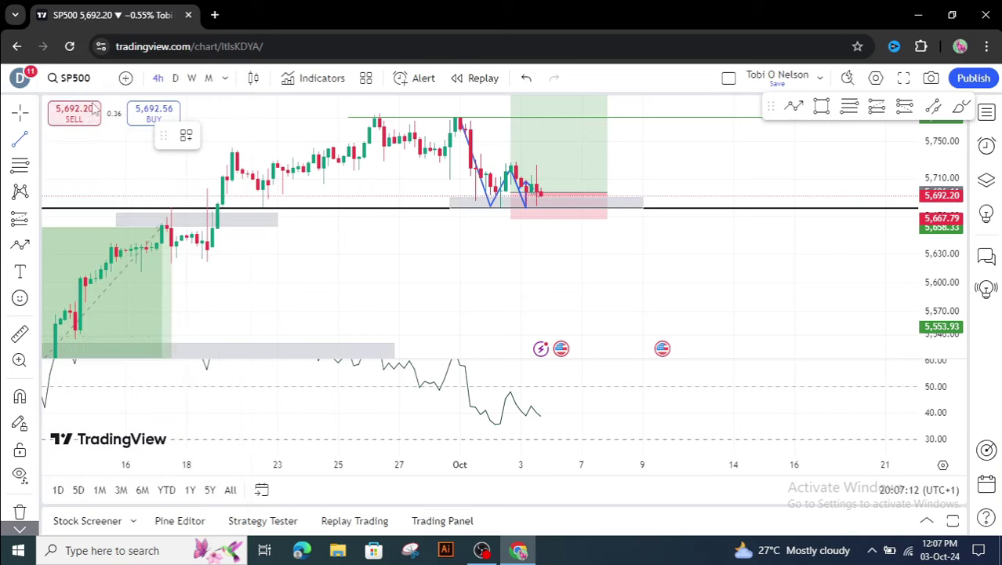
click(495, 424)
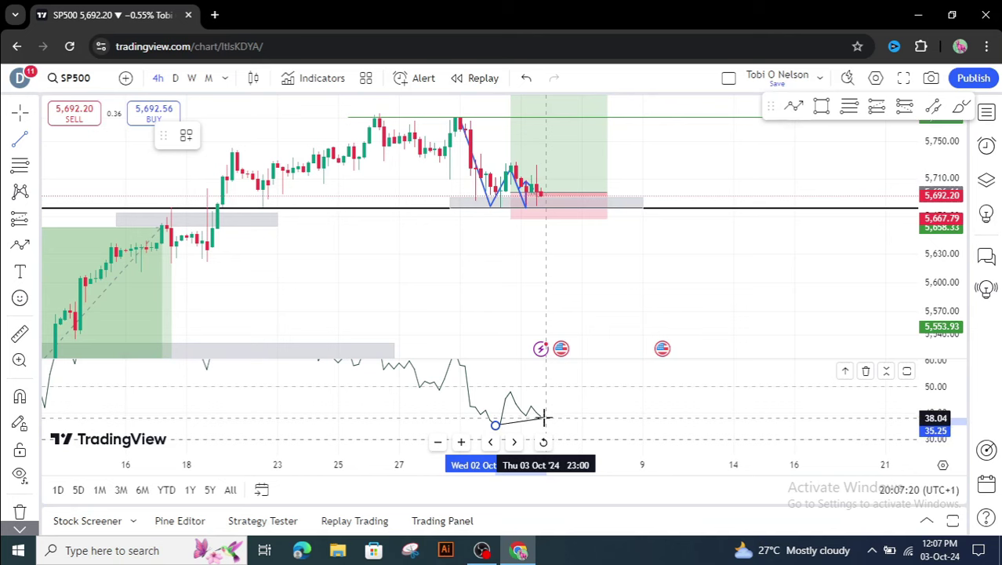
click(544, 418)
click(634, 316)
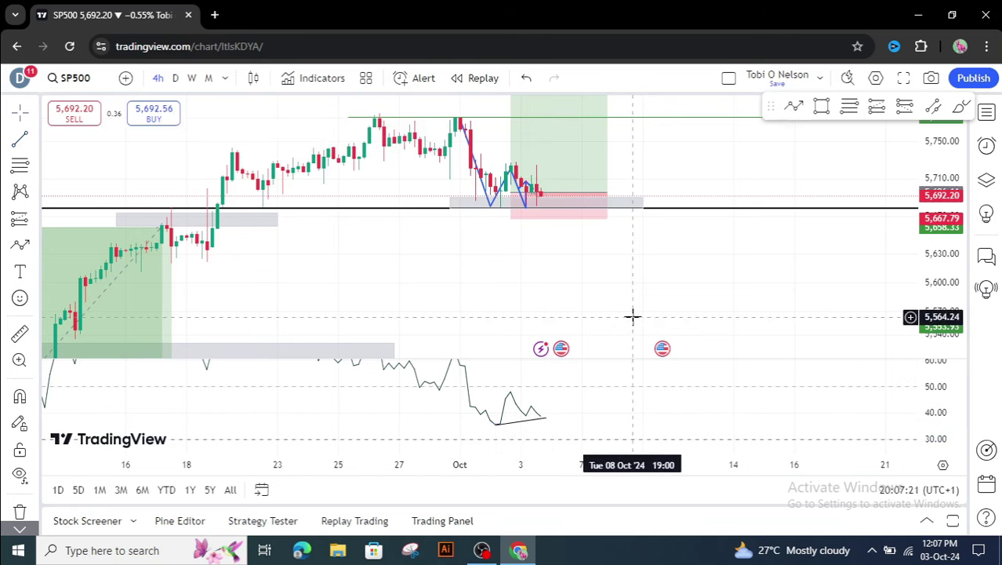
Adjust the indicator trend line so that it ends at about 37.20, just beyond the latest reading
click(538, 417)
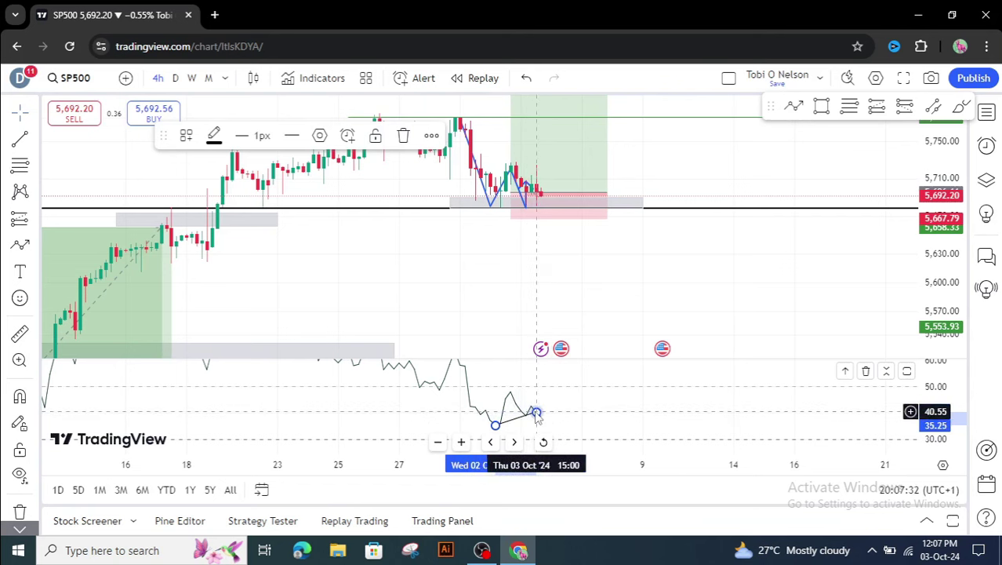
drag(536, 414, 539, 423)
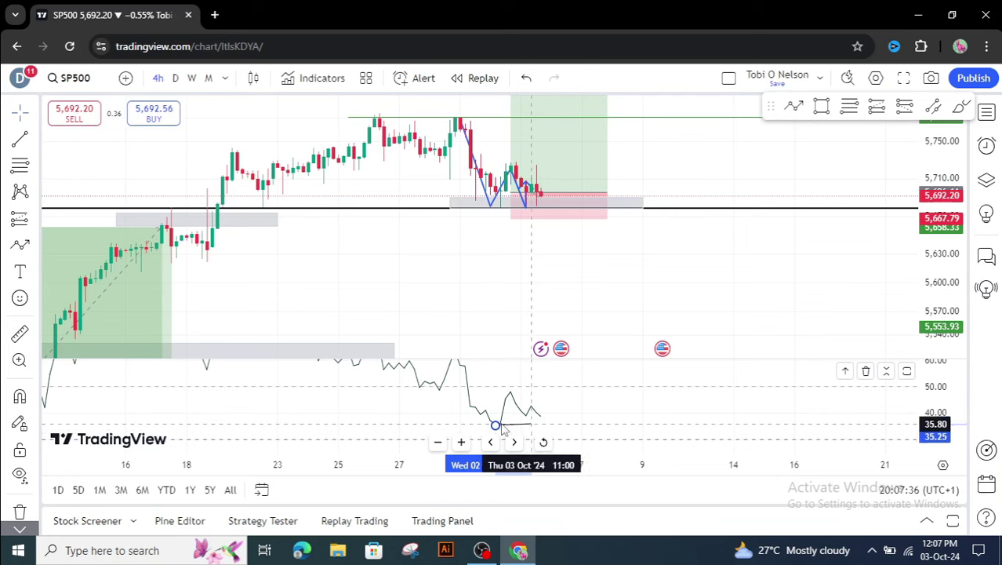
drag(494, 430, 552, 422)
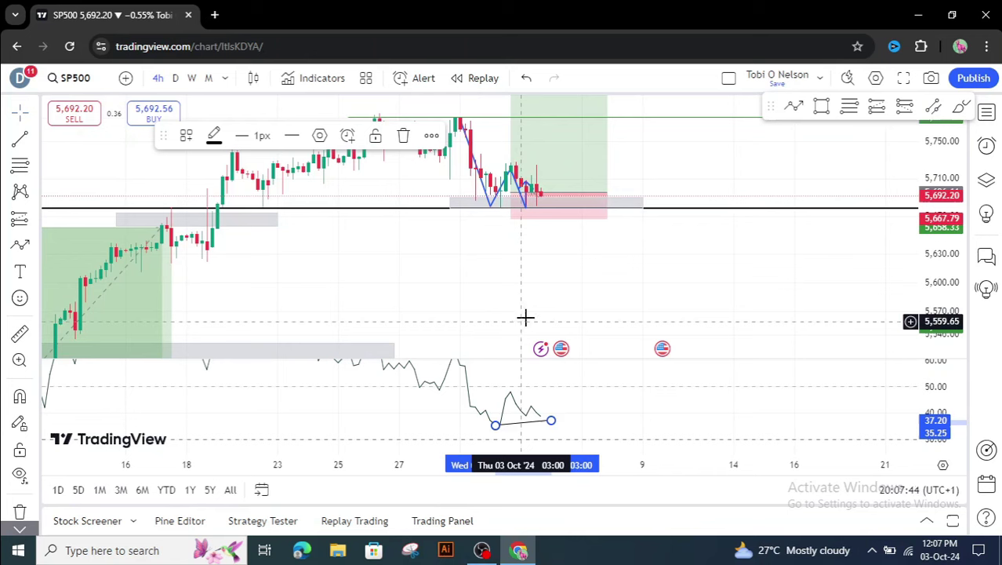
click(601, 248)
Maximise the price pane so that the indicator pane is hidden
drag(601, 249, 606, 281)
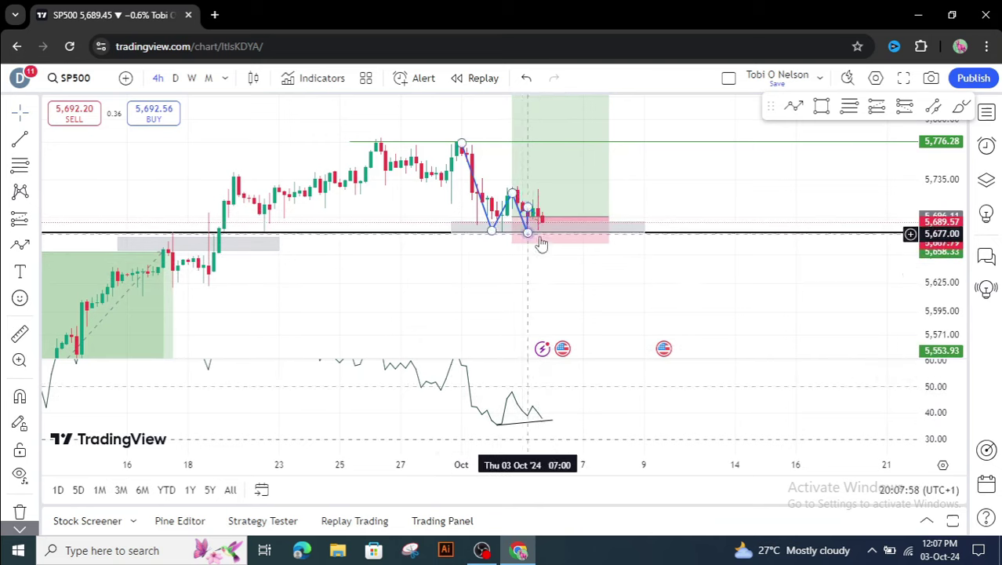
double_click(534, 292)
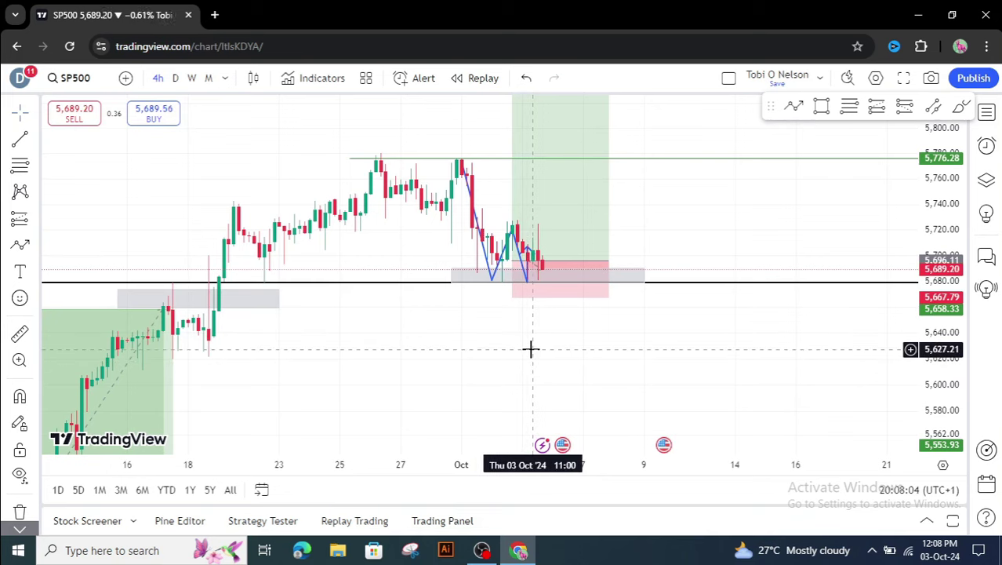
drag(618, 318, 627, 305)
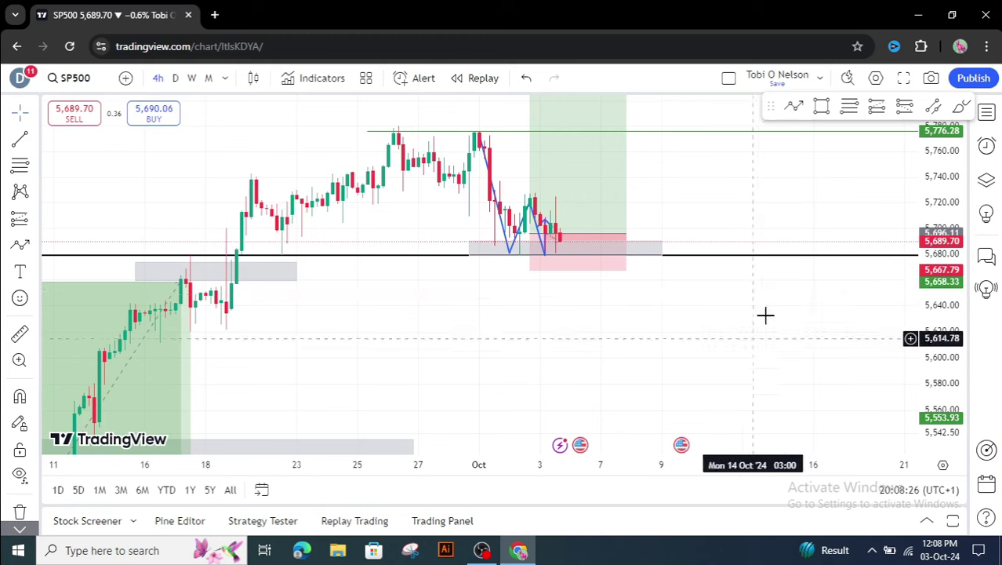
drag(795, 210, 771, 237)
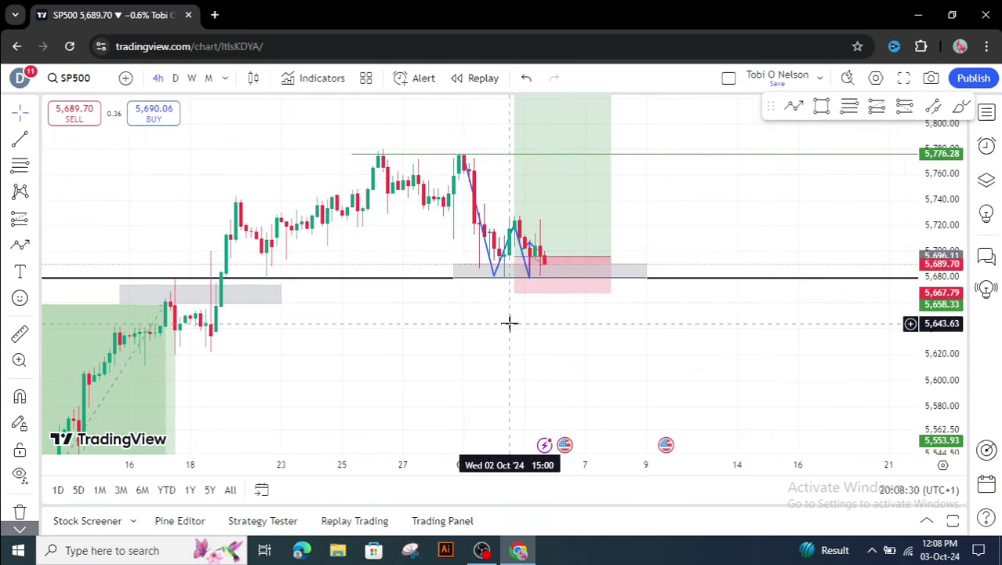
click(583, 276)
click(560, 335)
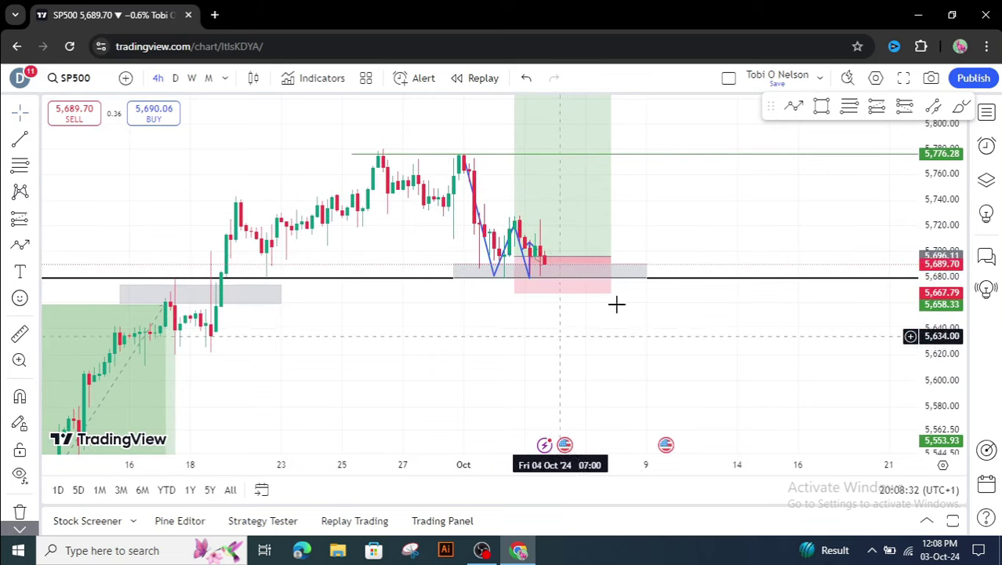
Switch the chart to NAS100 from the watchlist, and hide the watchlist once the symbol is loaded
click(987, 113)
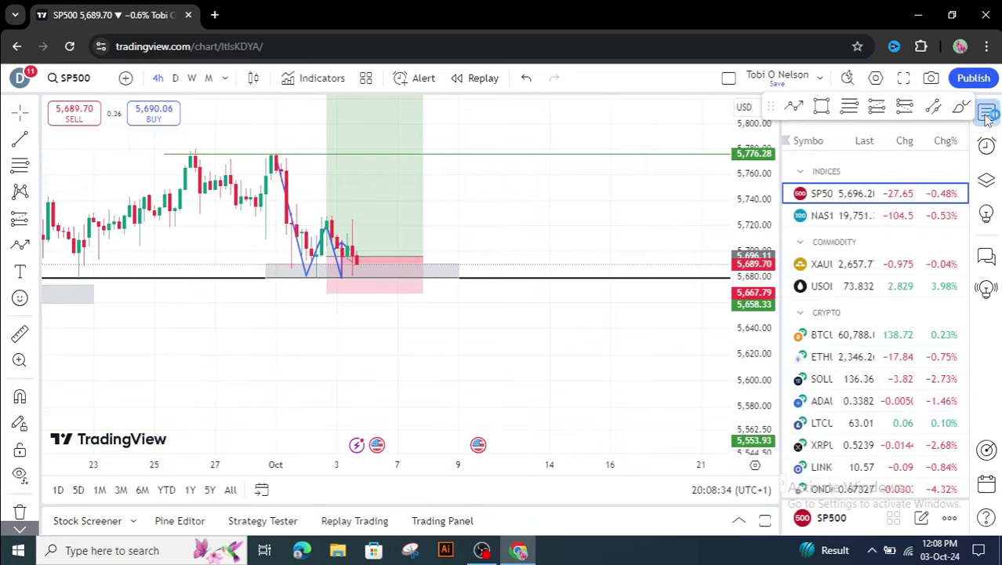
click(855, 220)
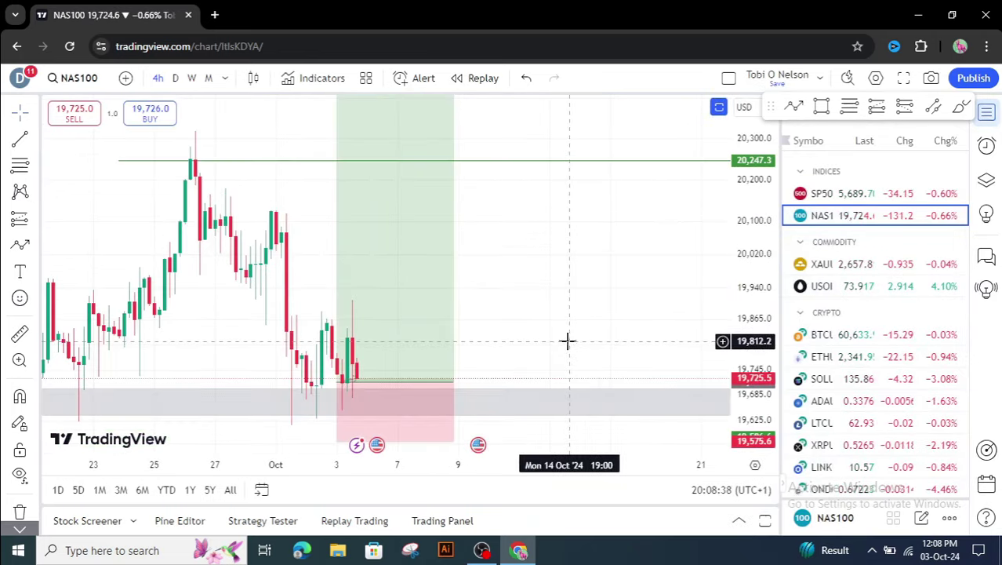
drag(567, 339, 627, 329)
click(987, 112)
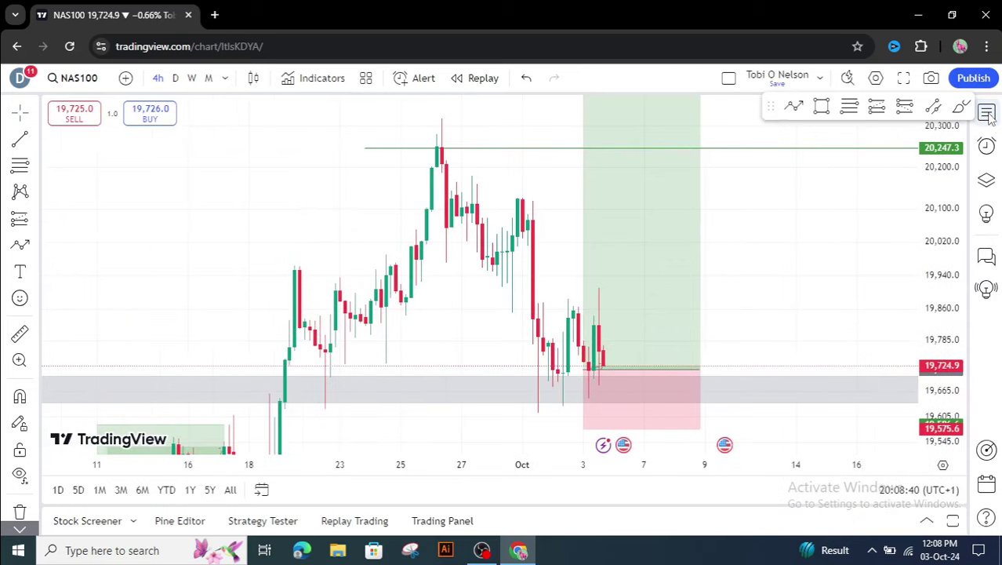
Draw a W-shaped path from the late-September high near 20,247 through the two October lows, ending at about 19,829 on 3 Oct '24 15:00
drag(942, 220, 941, 298)
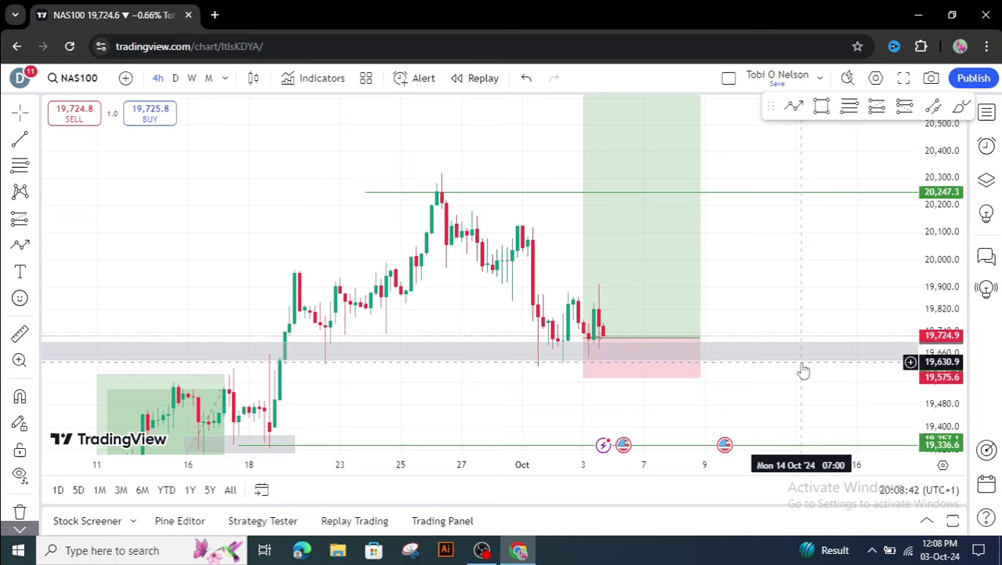
drag(749, 392, 781, 323)
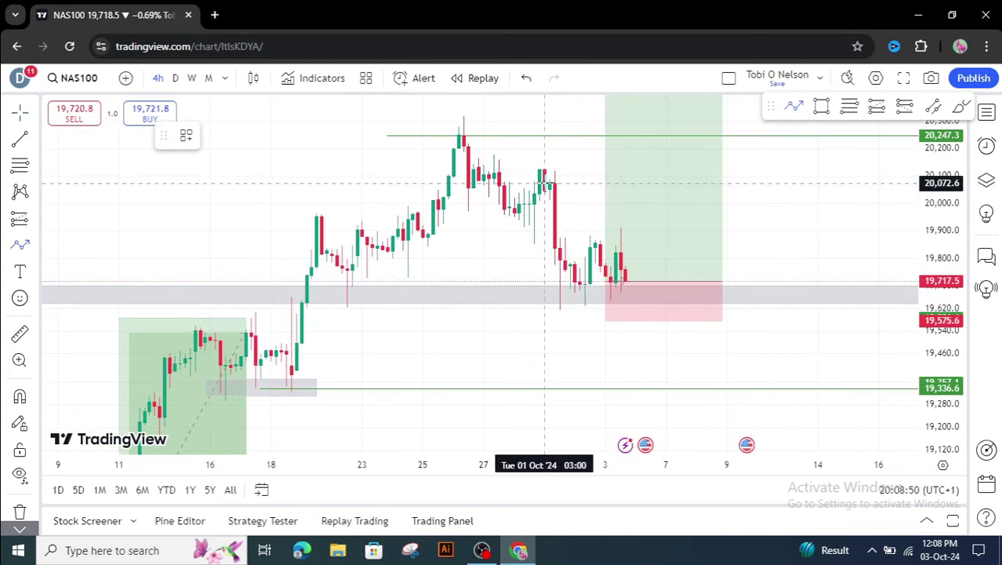
drag(459, 138, 584, 296)
click(584, 296)
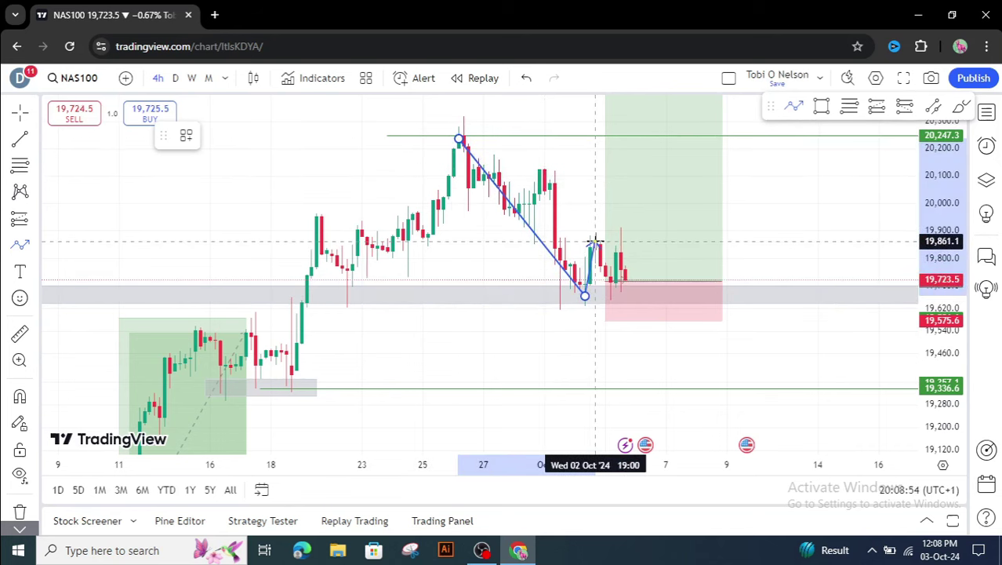
click(595, 243)
click(610, 293)
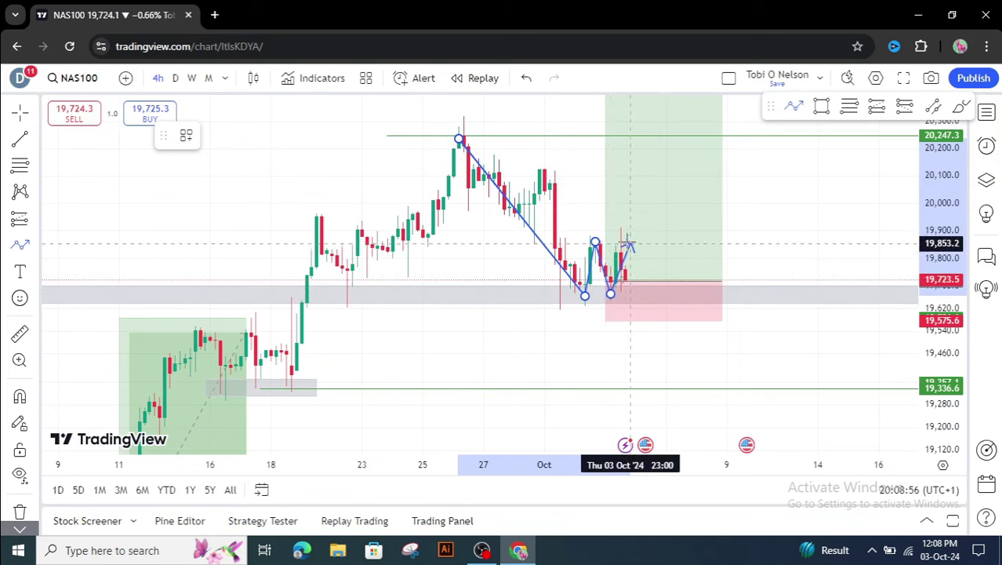
double_click(619, 251)
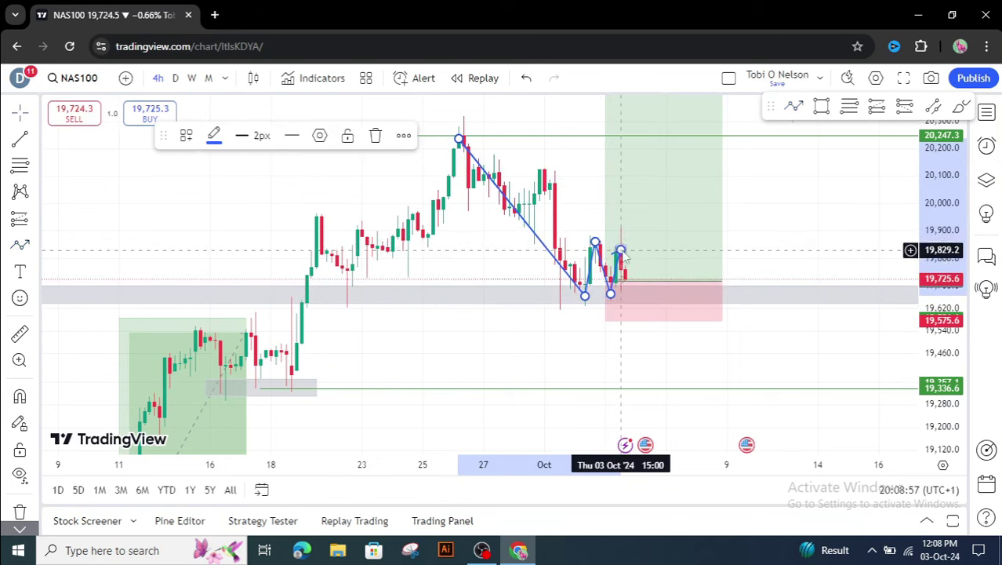
click(795, 251)
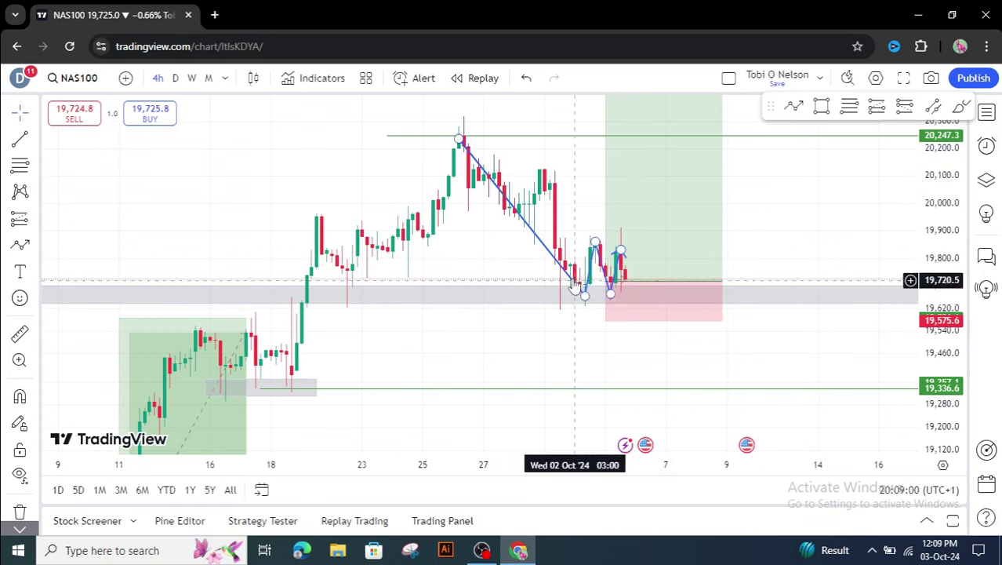
Delete the W-shaped path from the NAS100 chart
click(611, 294)
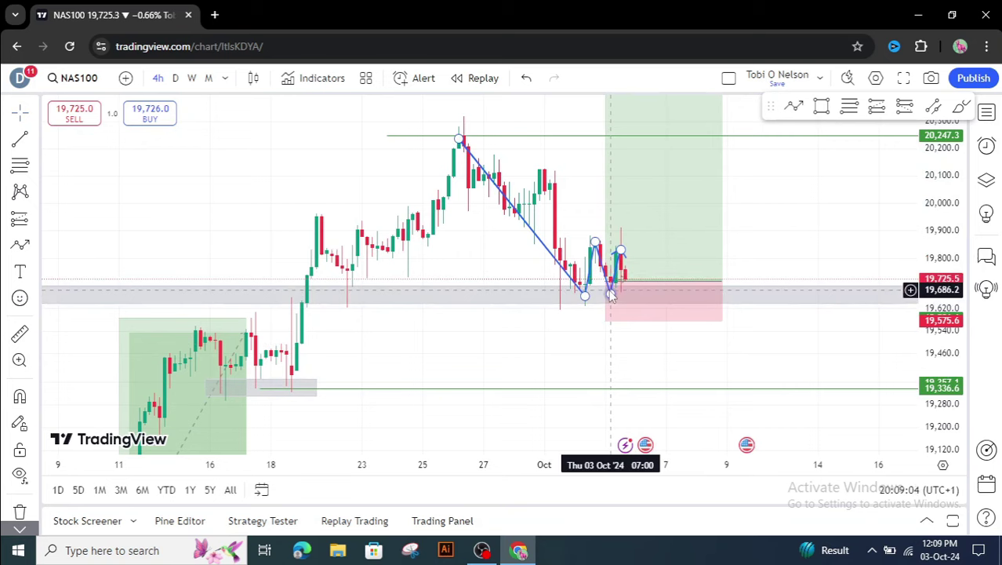
key(Delete)
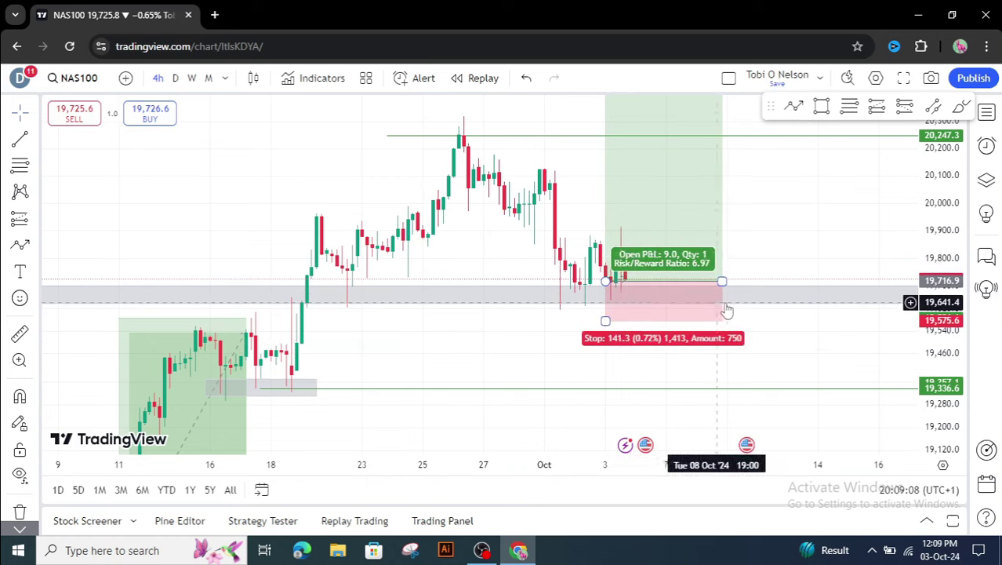
drag(761, 355, 747, 366)
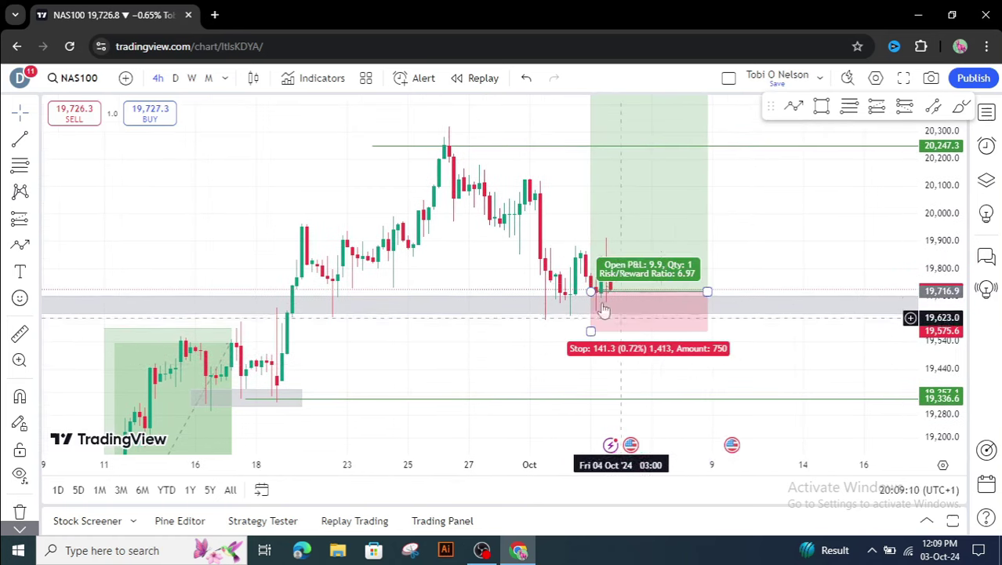
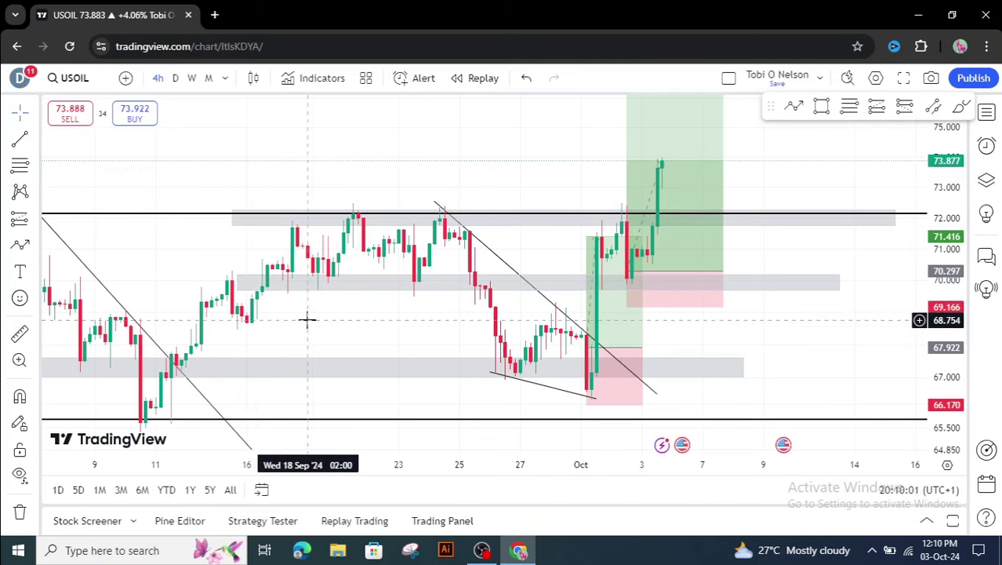
Examine the falling trend lines and the price lows on the USOIL 4-hour chart against the indicator pane
drag(308, 317, 312, 308)
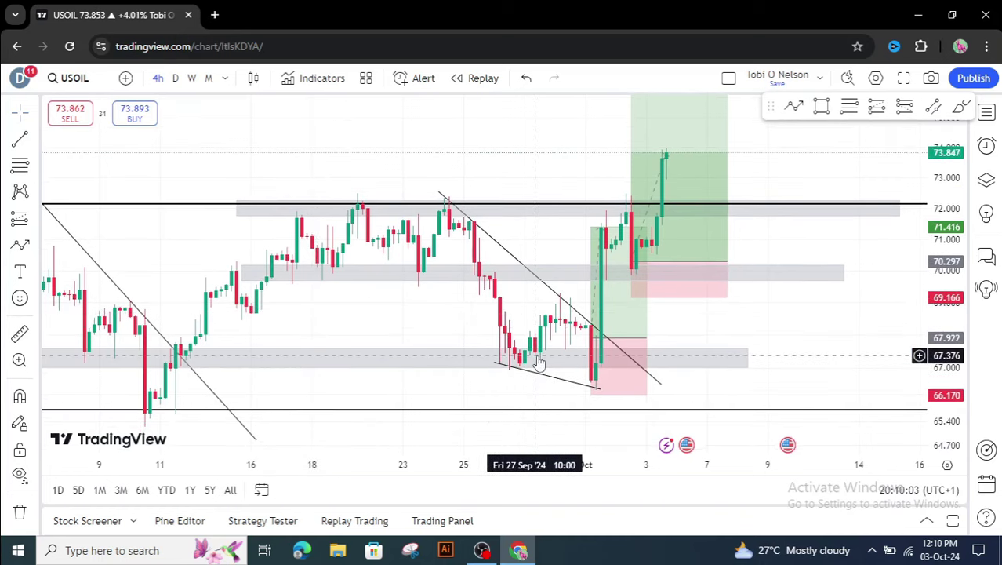
click(559, 368)
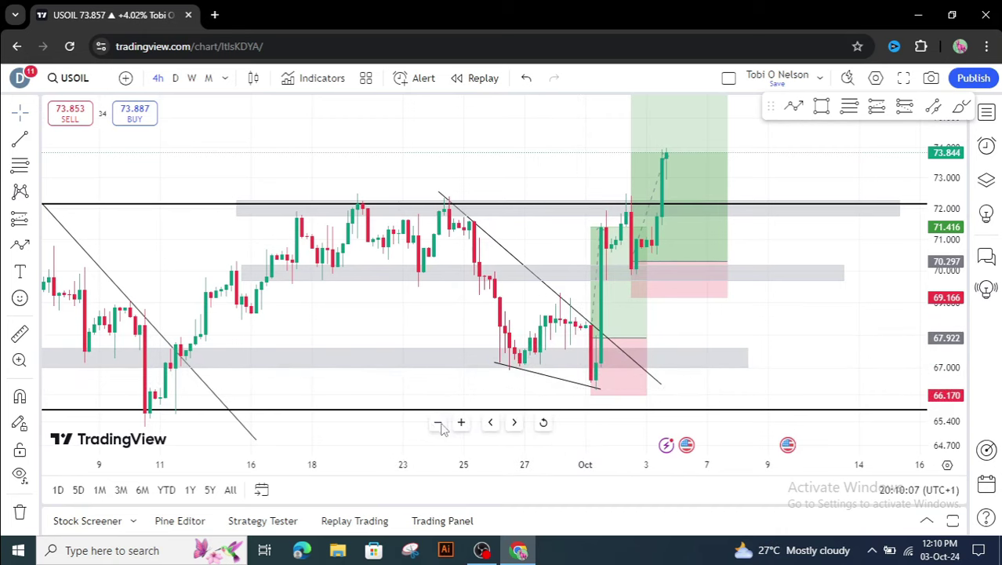
click(435, 423)
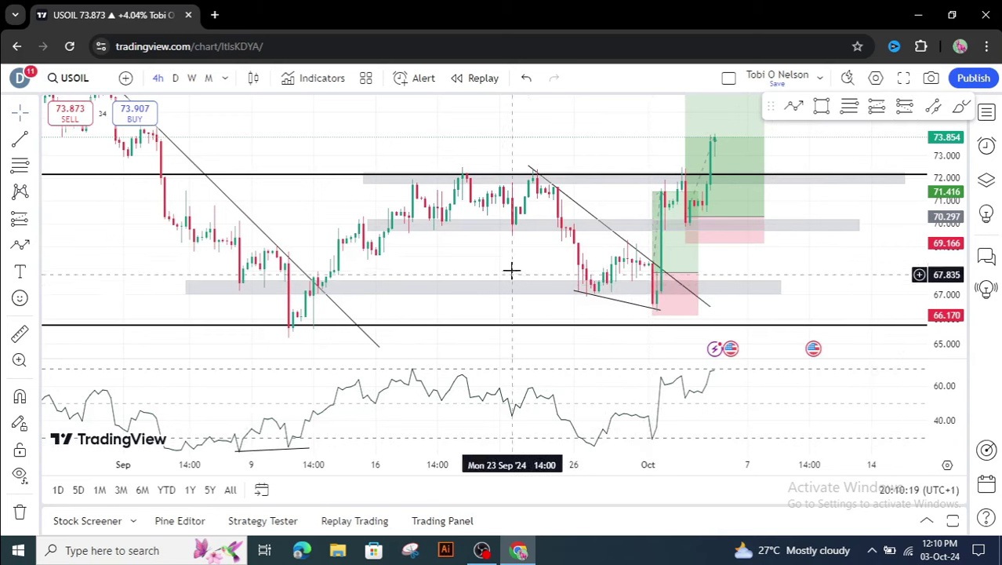
drag(521, 264, 465, 272)
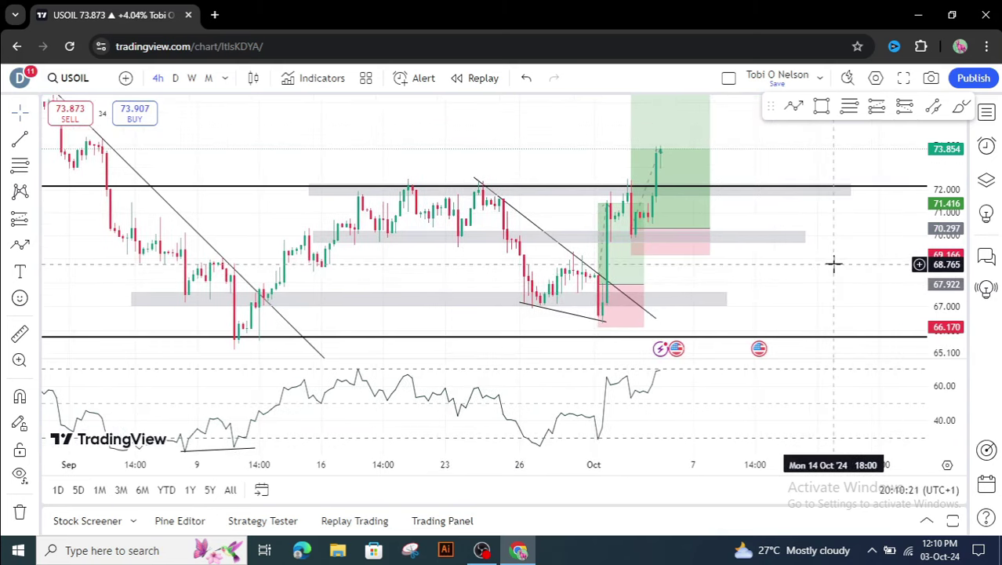
mouse_move(608, 357)
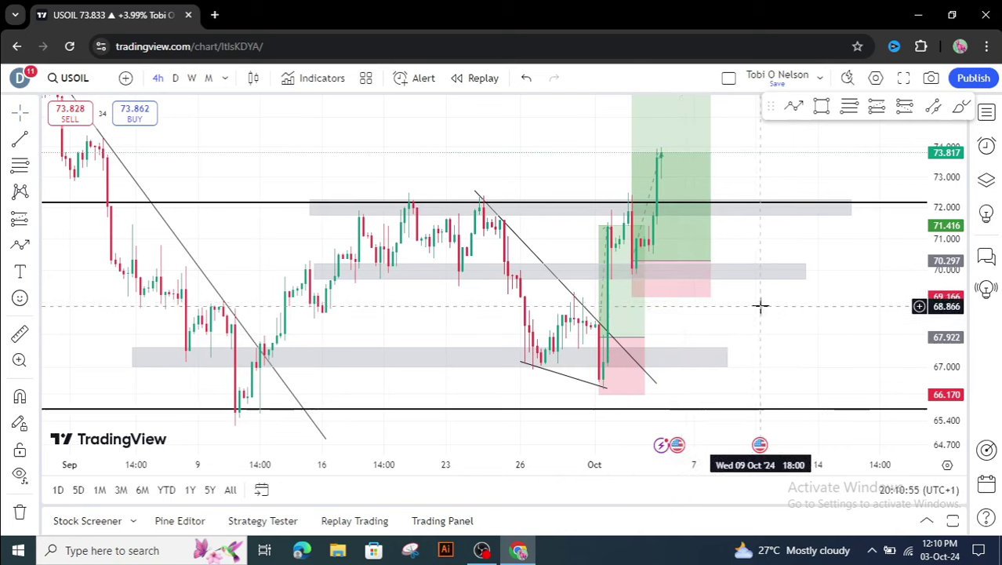
Examine the newer USOIL long position, from its entry at 70.297 up to the two green resistance lines and its target
drag(835, 350, 837, 377)
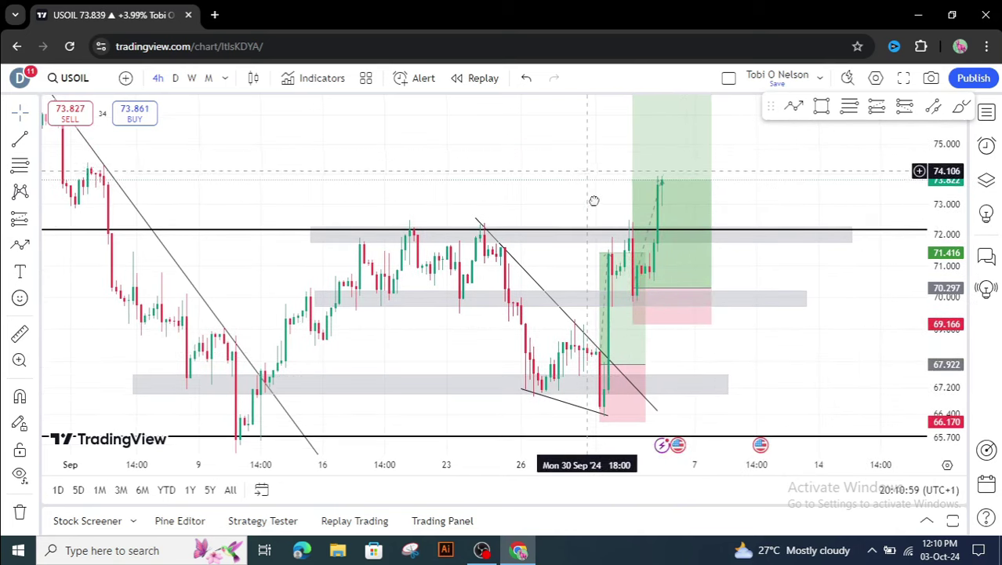
drag(593, 201, 600, 241)
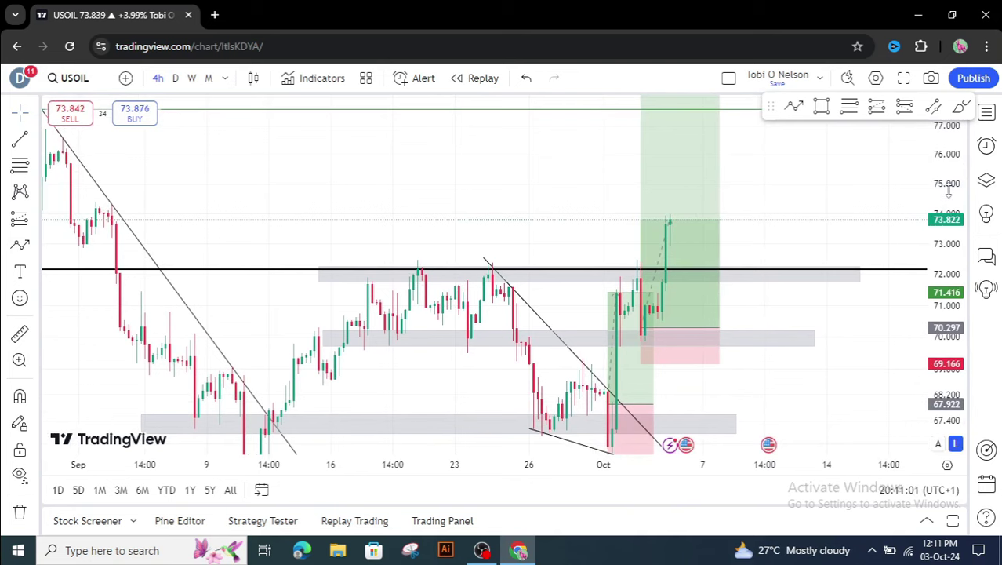
drag(948, 191, 947, 208)
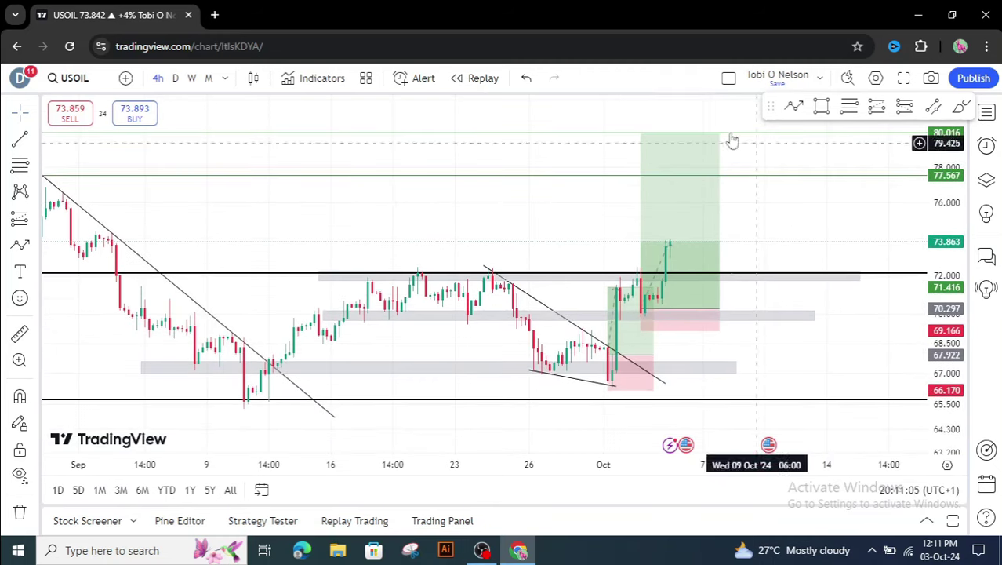
click(698, 140)
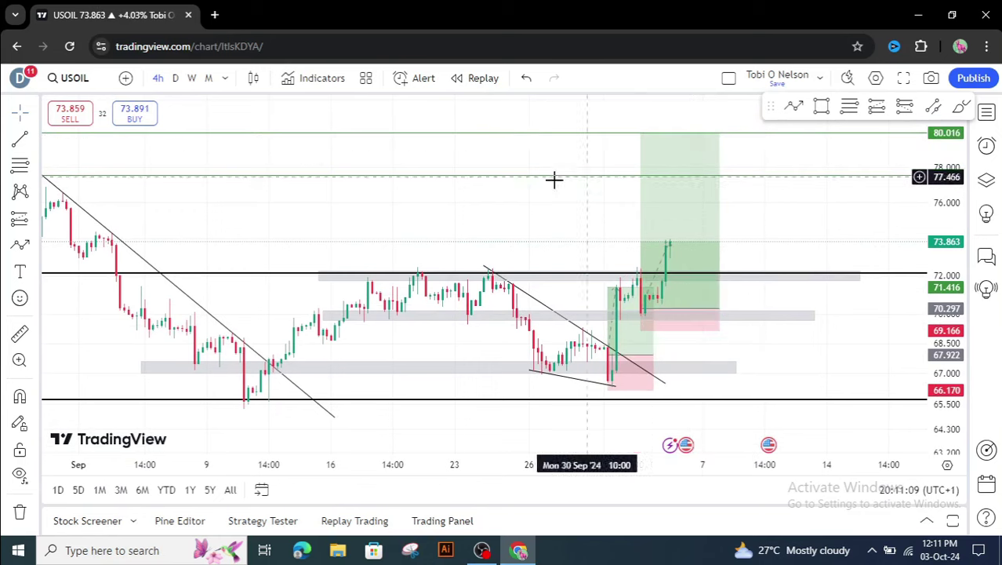
drag(506, 224, 528, 224)
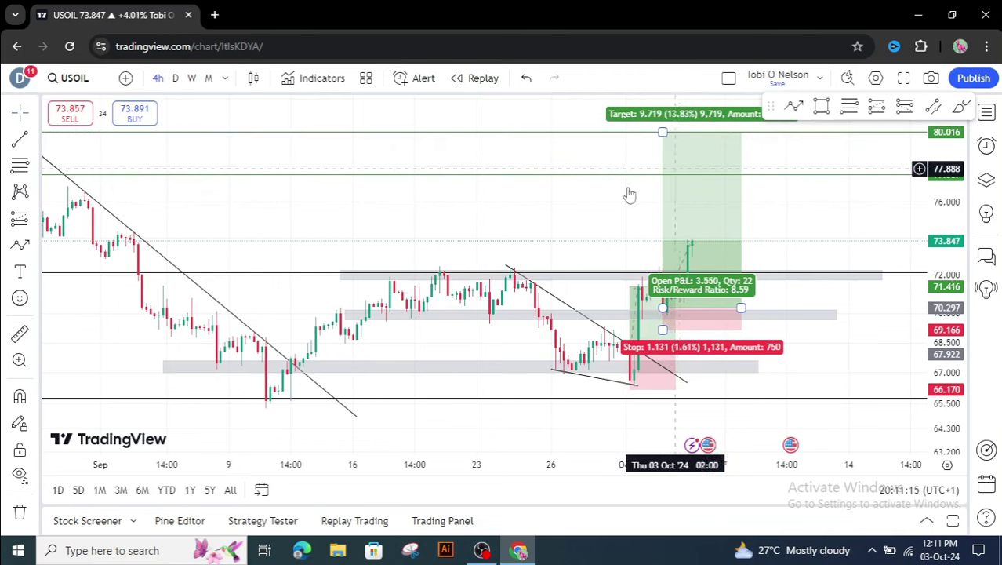
click(657, 177)
click(669, 182)
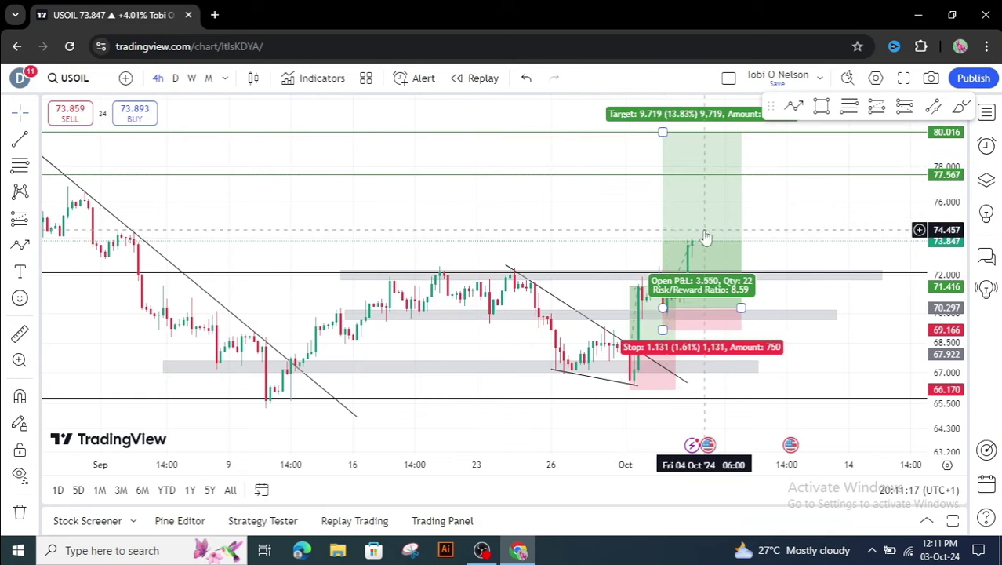
click(492, 224)
mouse_move(492, 223)
mouse_down()
mouse_move(562, 257)
mouse_move(501, 235)
mouse_up()
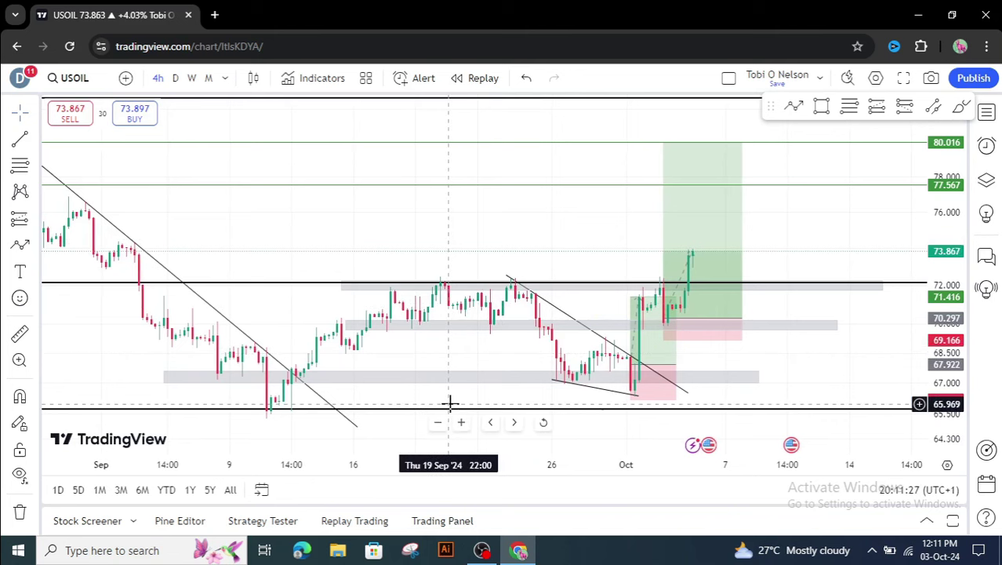
Draw a zigzag path on USOIL from the early-September high through the two September lows and the mid-September high, ending at about 68.19 on 1 Oct '24
click(438, 424)
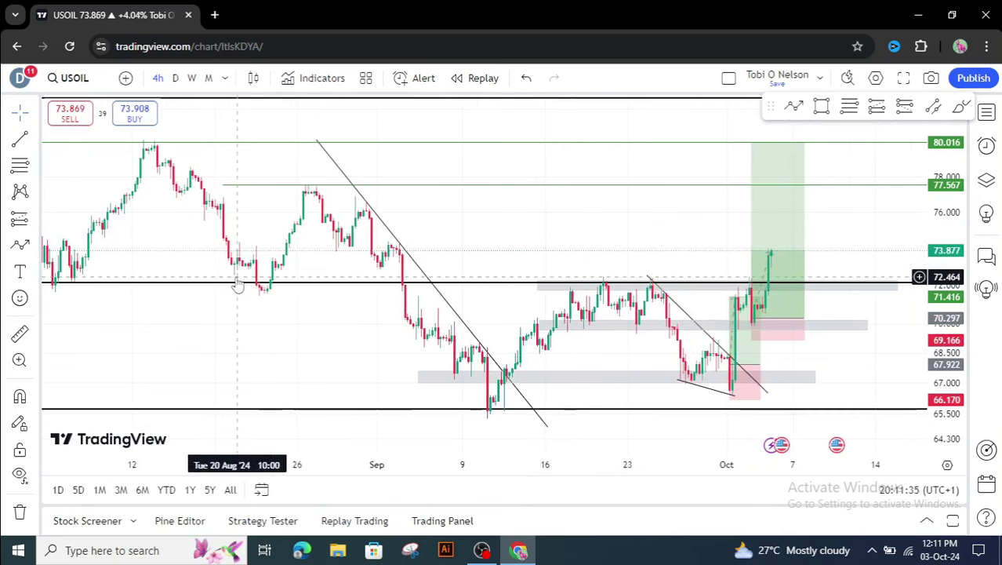
click(504, 370)
drag(582, 346, 590, 315)
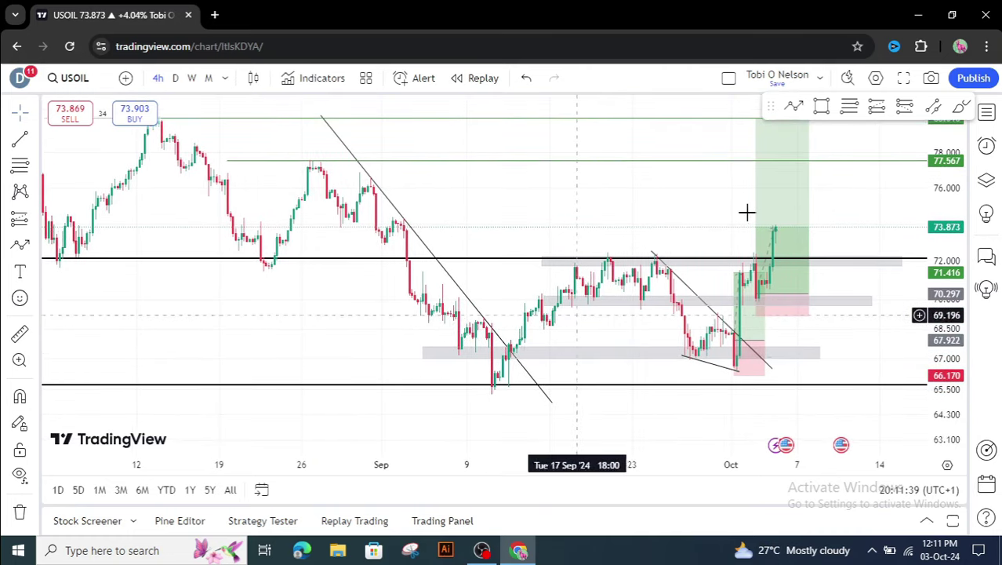
click(794, 108)
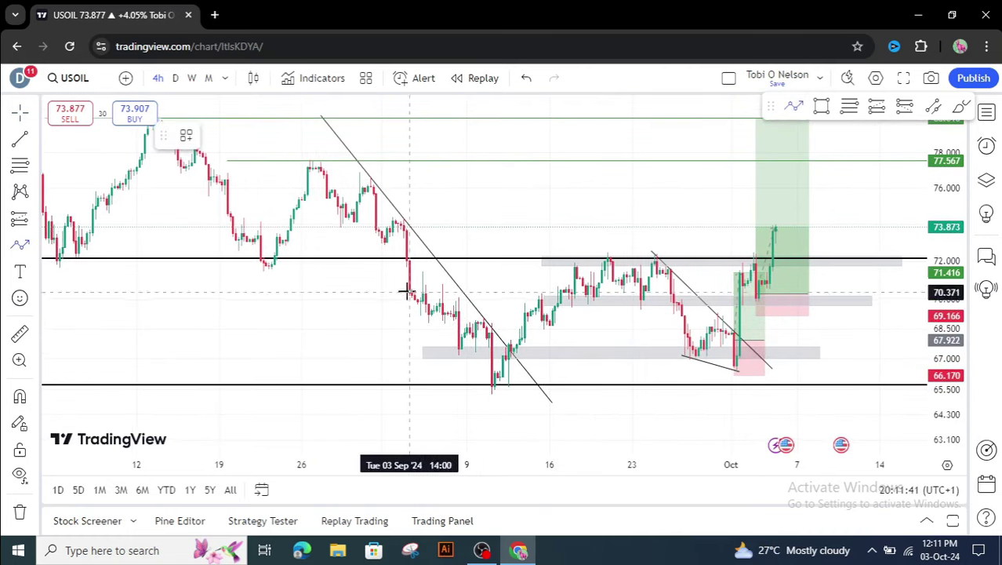
click(403, 232)
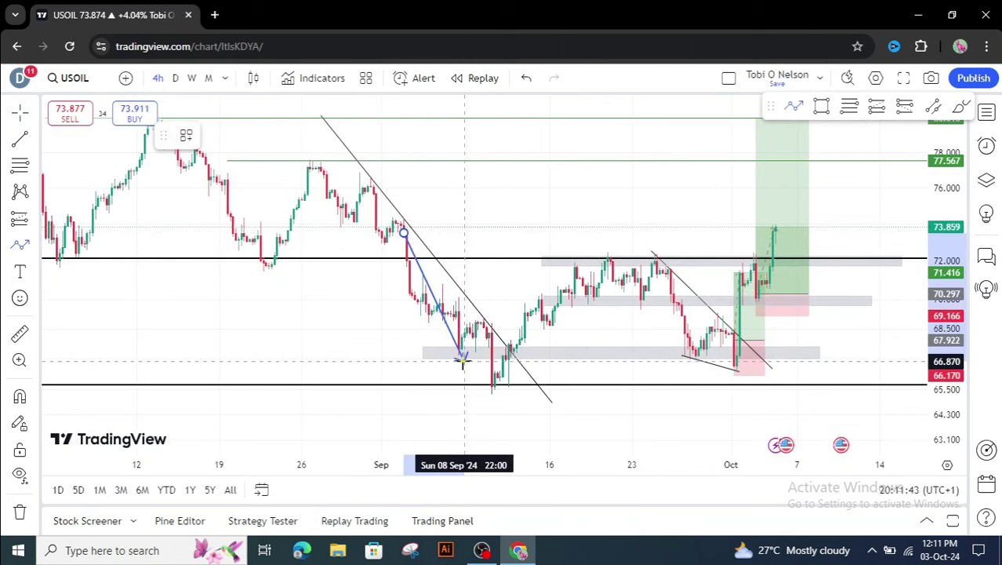
click(465, 360)
click(486, 320)
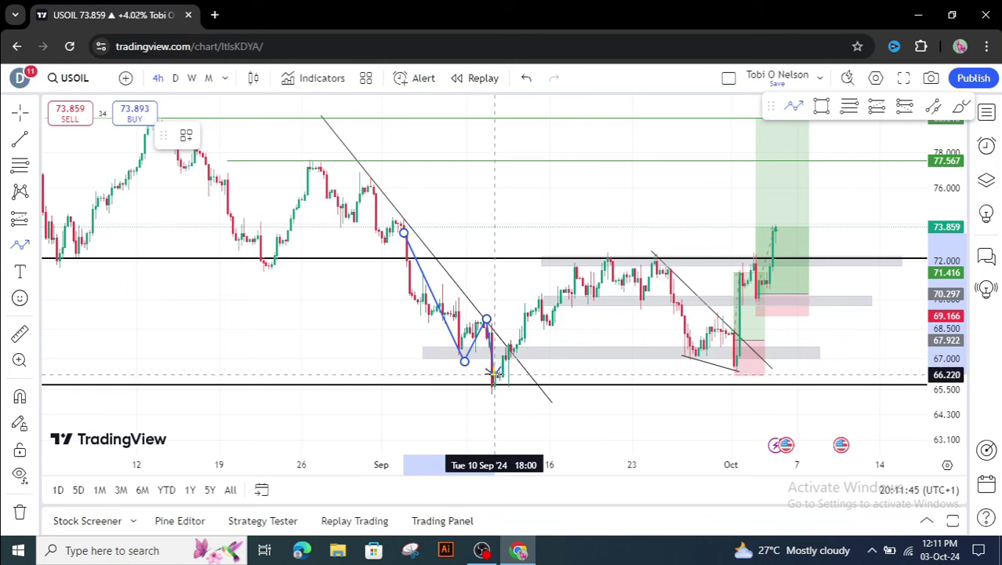
click(494, 375)
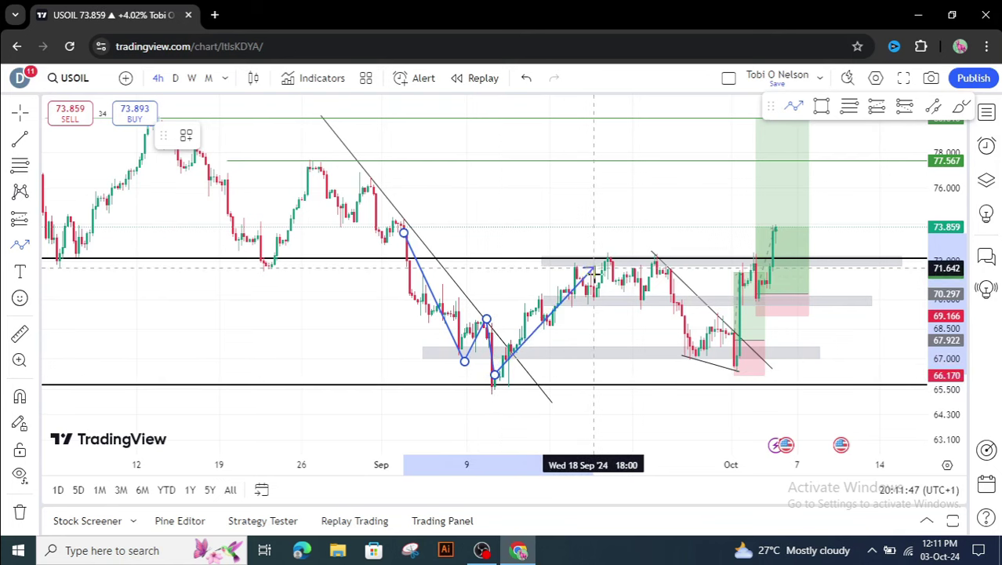
click(597, 266)
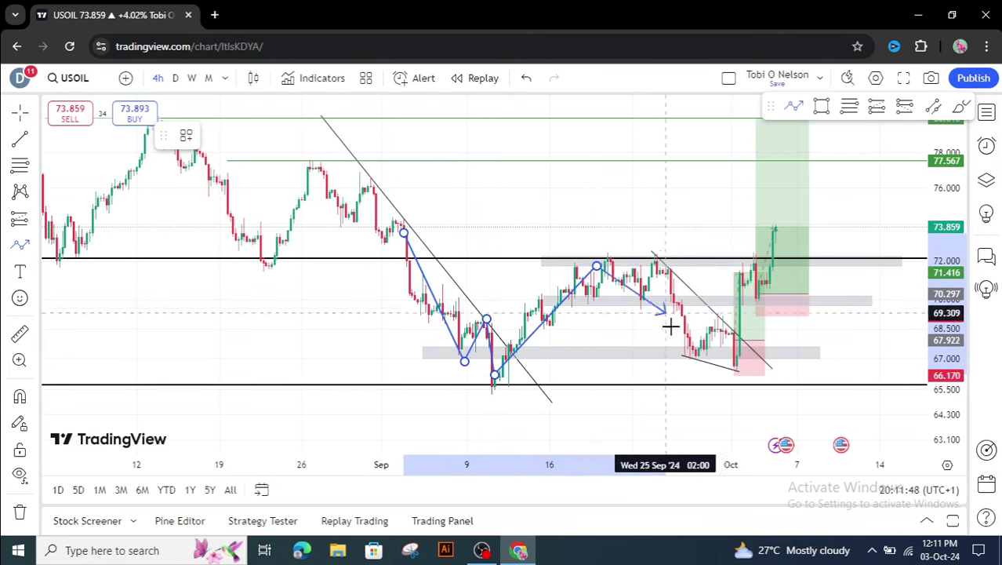
click(708, 355)
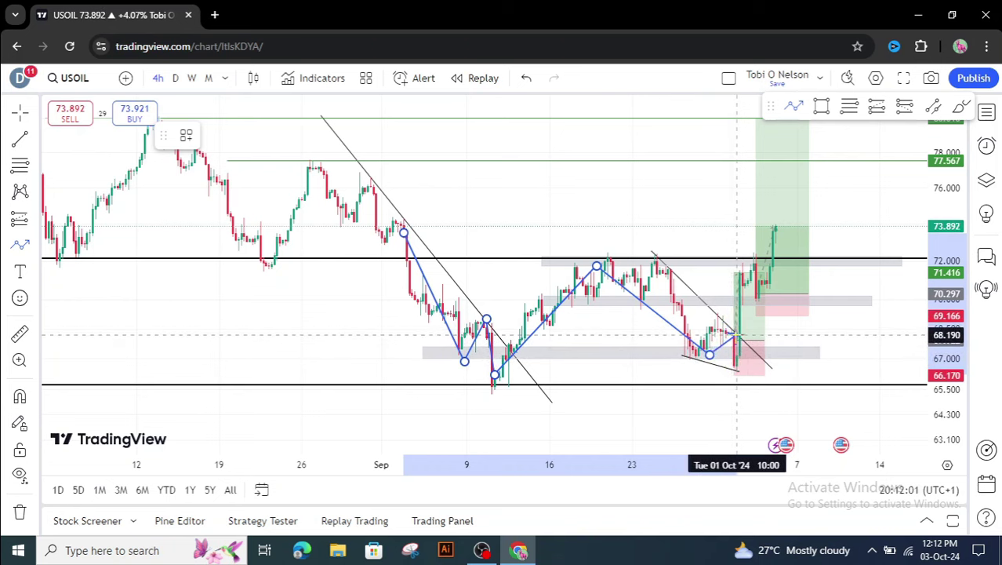
click(736, 337)
Examine the zigzag path against the lower grey support zone and the October breakout, both close up and over the wider period
scroll(873, 309, right, 5)
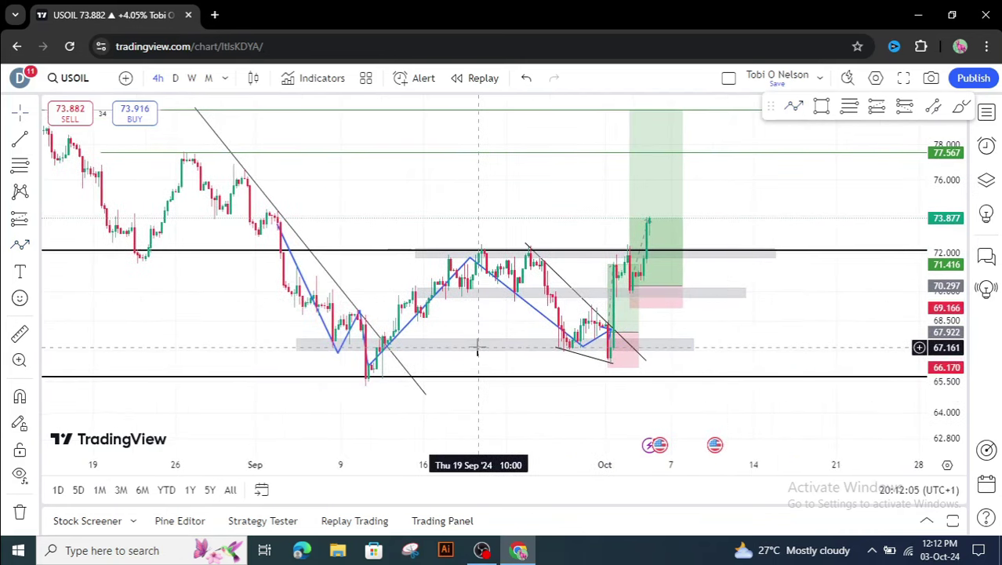
drag(480, 359, 475, 356)
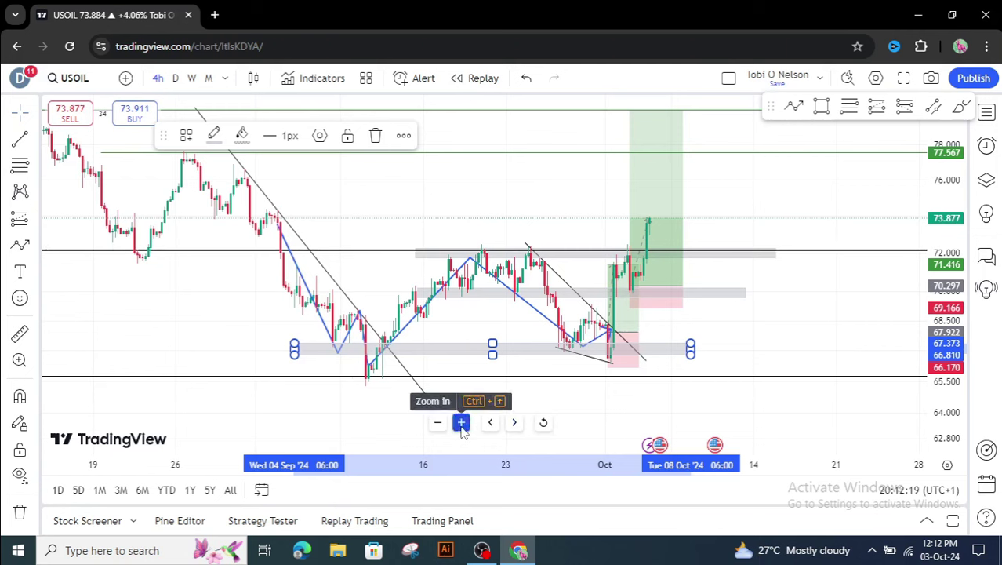
click(461, 423)
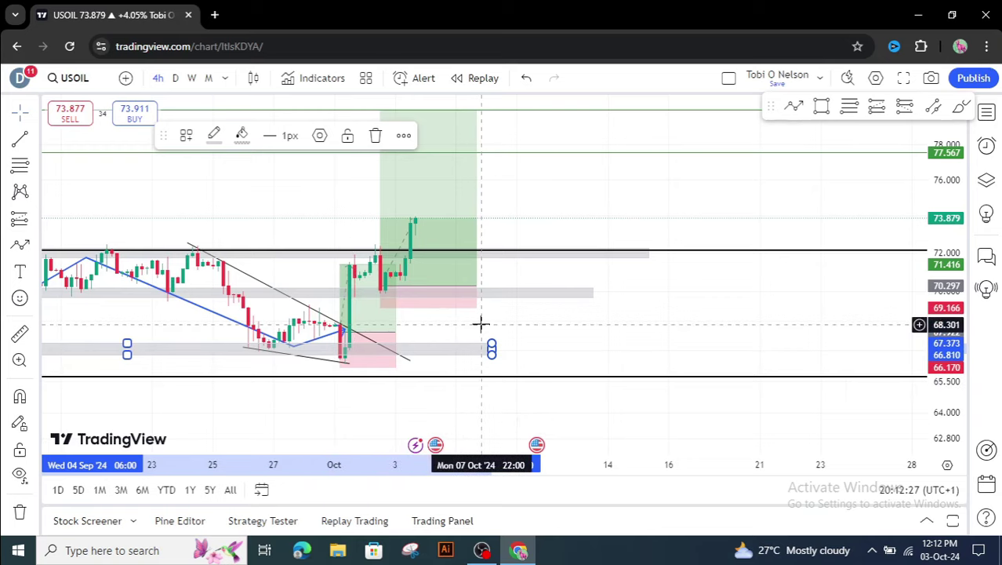
drag(533, 314, 635, 300)
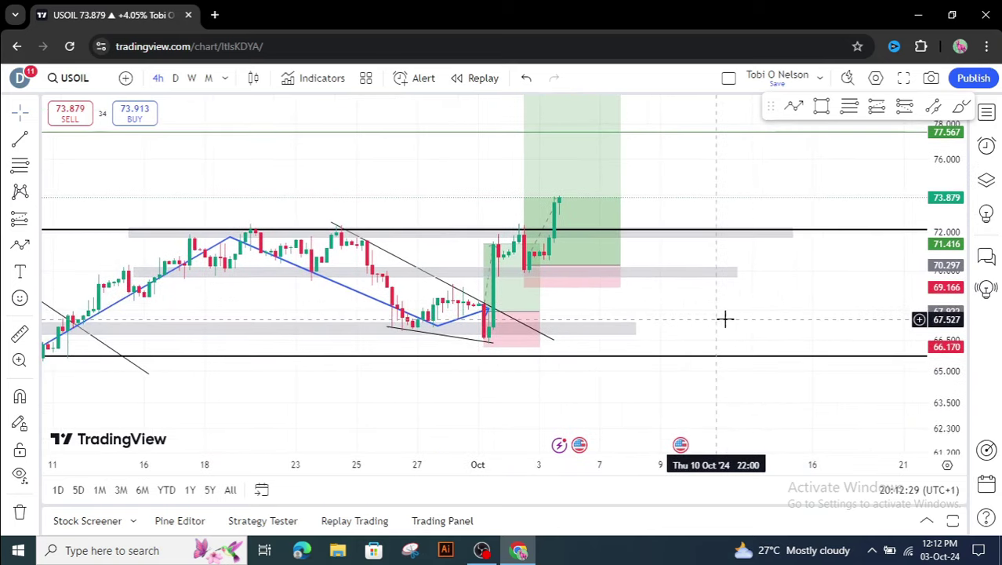
drag(725, 319, 810, 321)
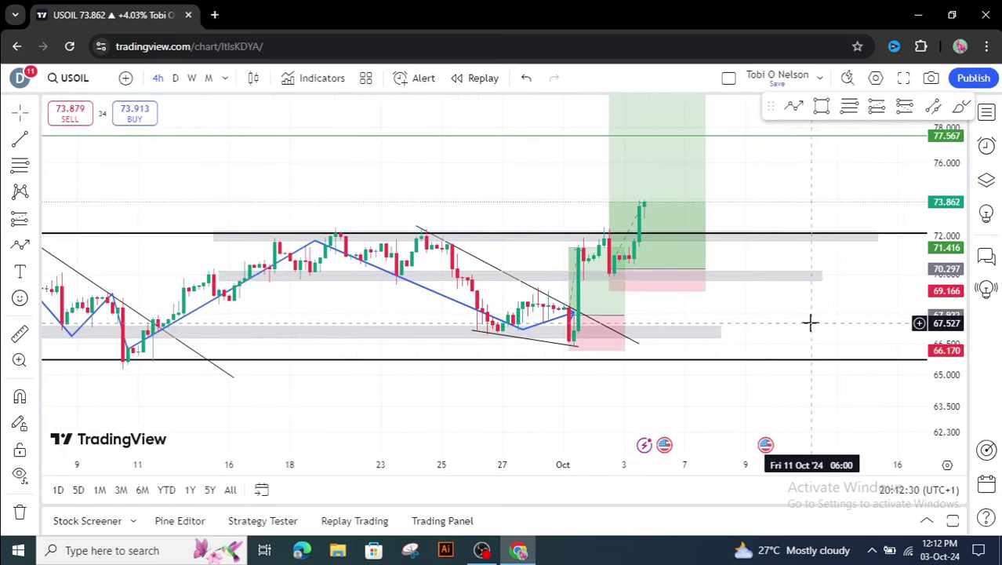
click(437, 423)
click(436, 423)
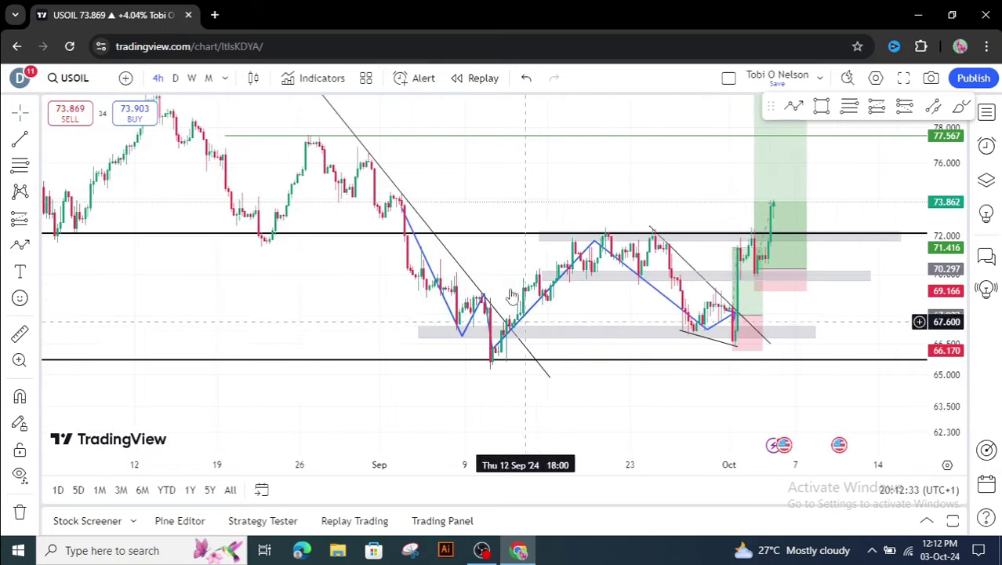